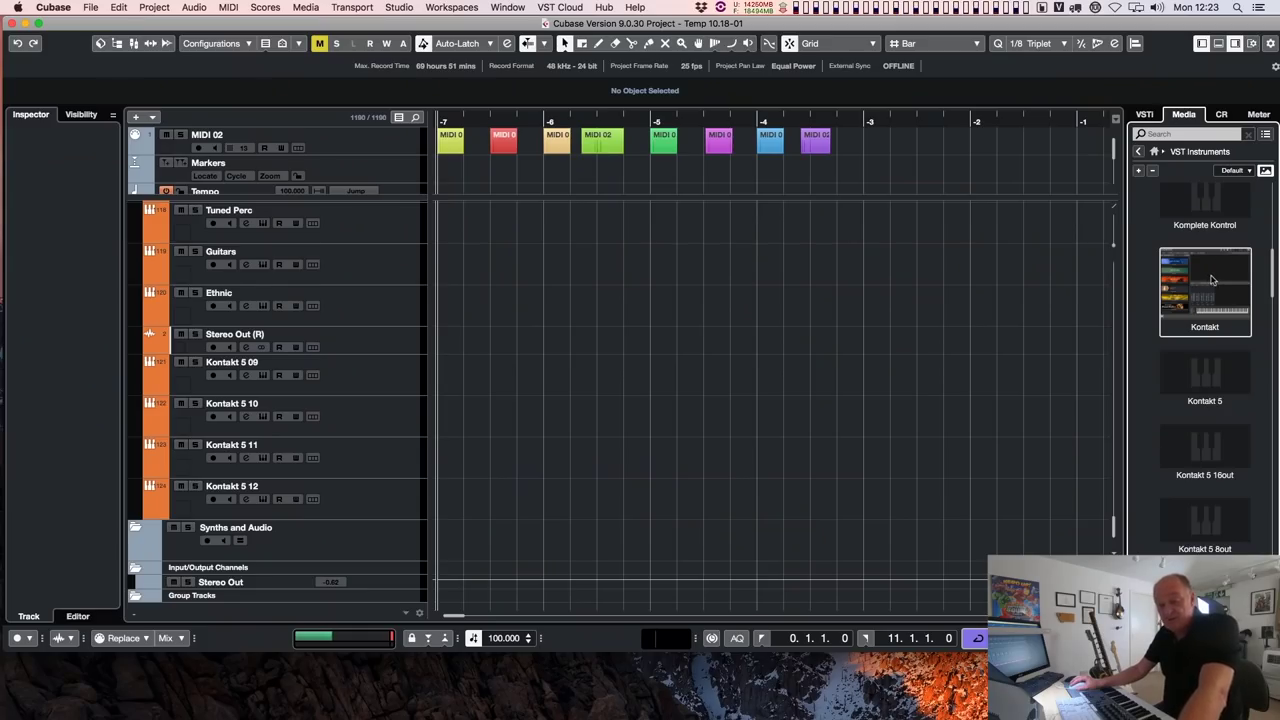
# Drag Kontakt from the Media rack to add a Kontakt instrument track below Group Tracks
pyautogui.moveTo(1210, 280); pyautogui.dragTo(343, 594)
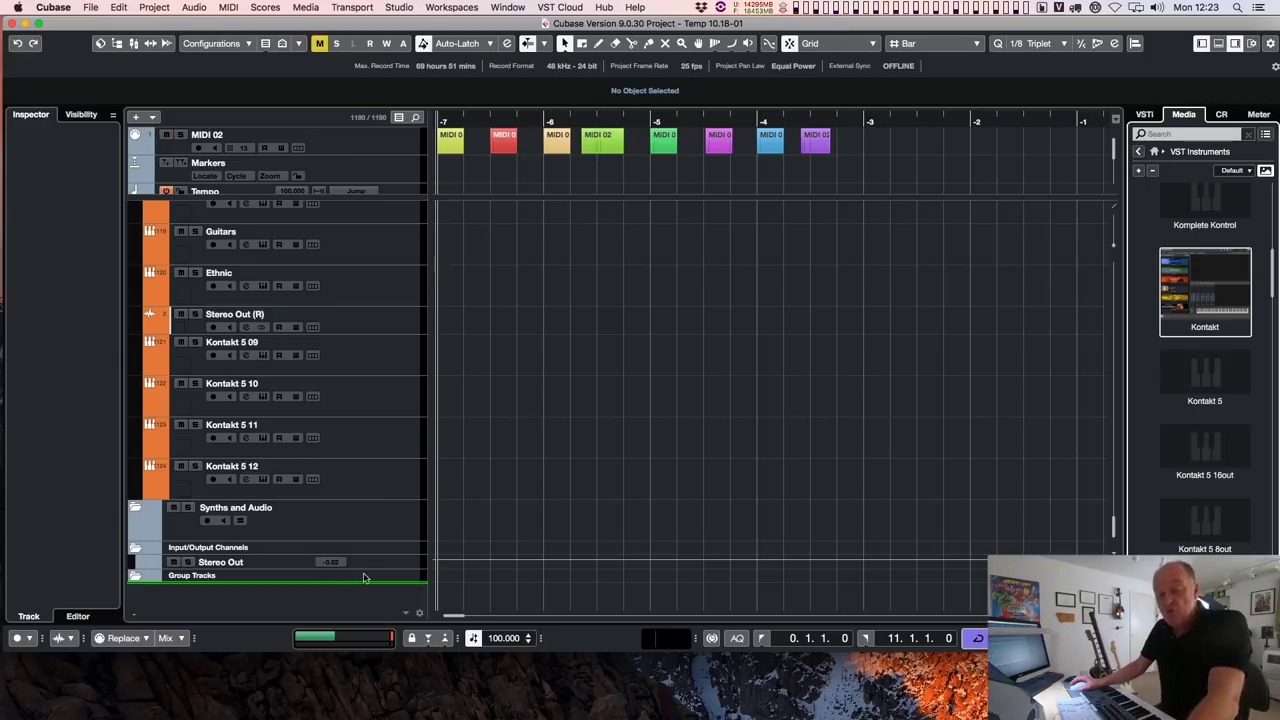
pyautogui.moveTo(364, 578); pyautogui.dragTo(364, 578)
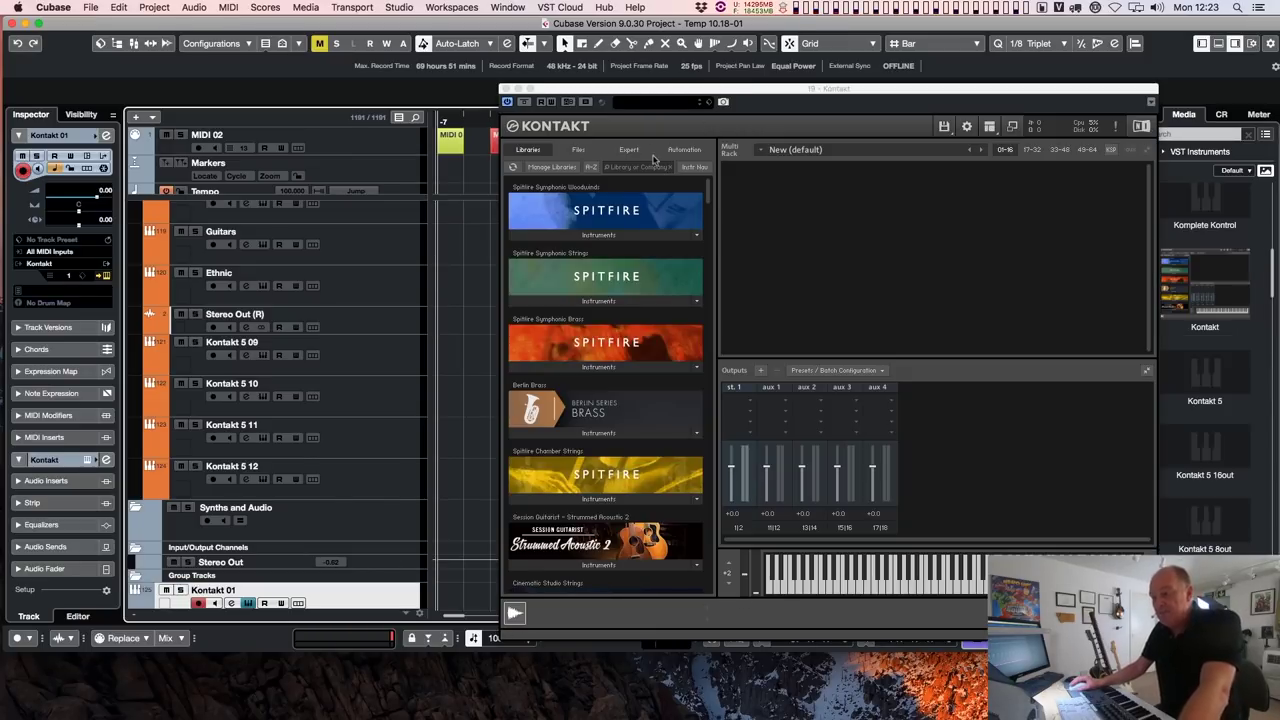
pyautogui.moveTo(845, 89); pyautogui.dragTo(772, 88)
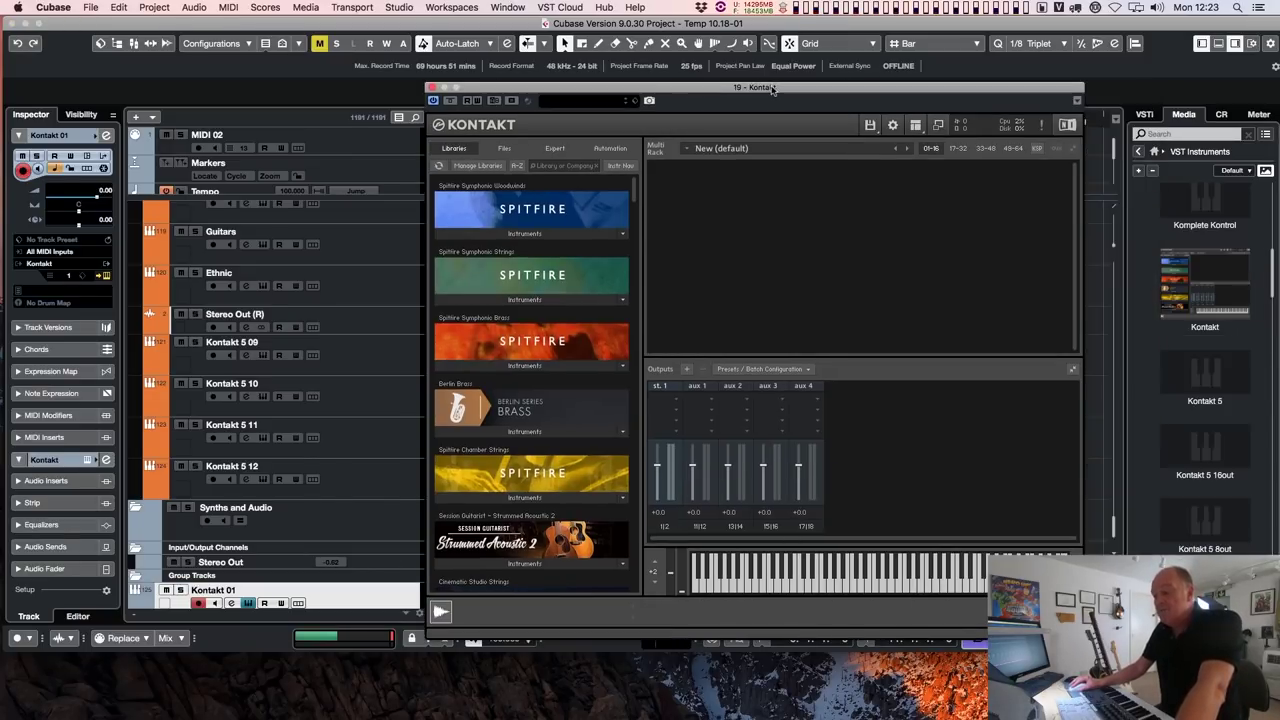
# Expand Spitfire Symphonic Woodwinds, hide the insert slots, and load the d - Alto Flute instrument
pyautogui.click(525, 234)
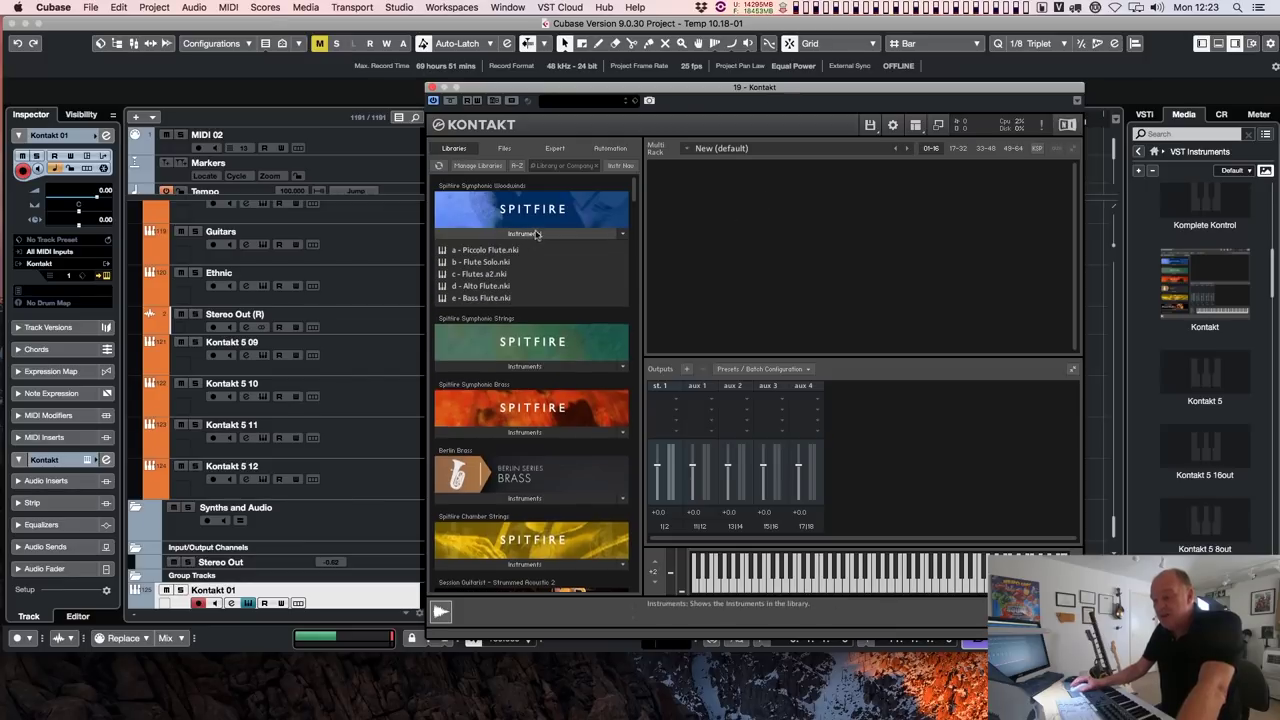
pyautogui.click(1072, 371)
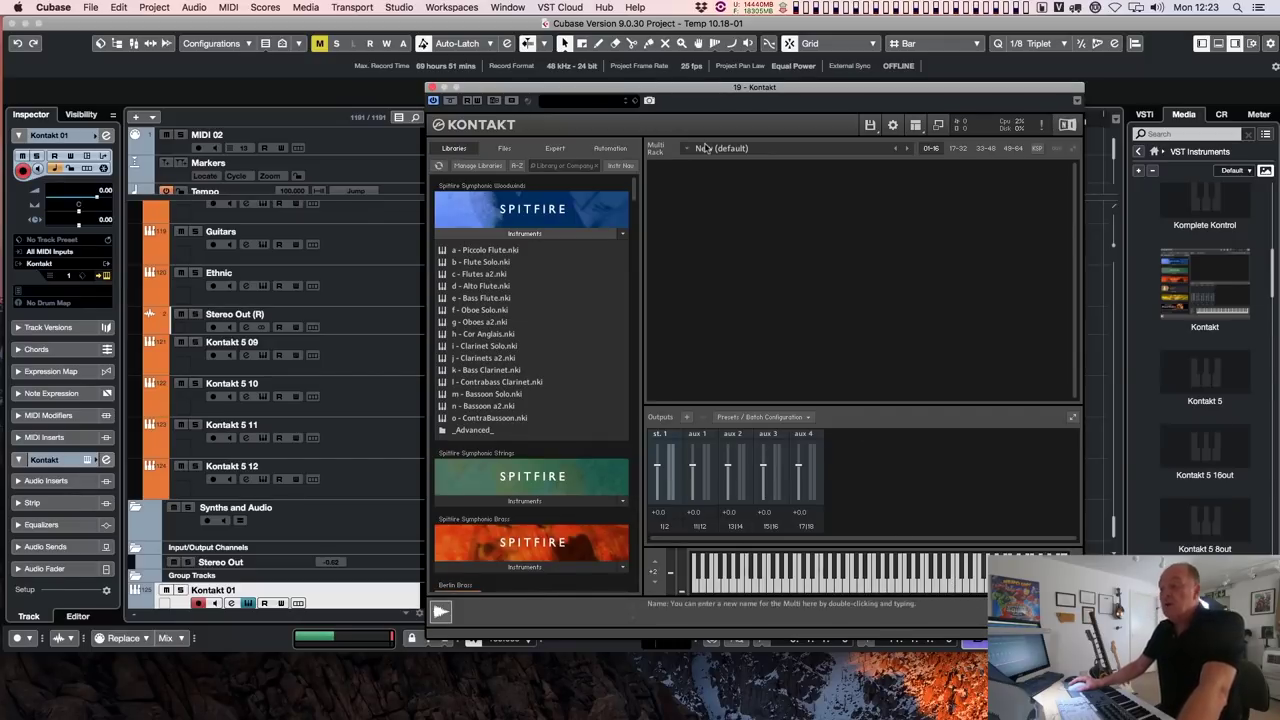
pyautogui.doubleClick(476, 286)
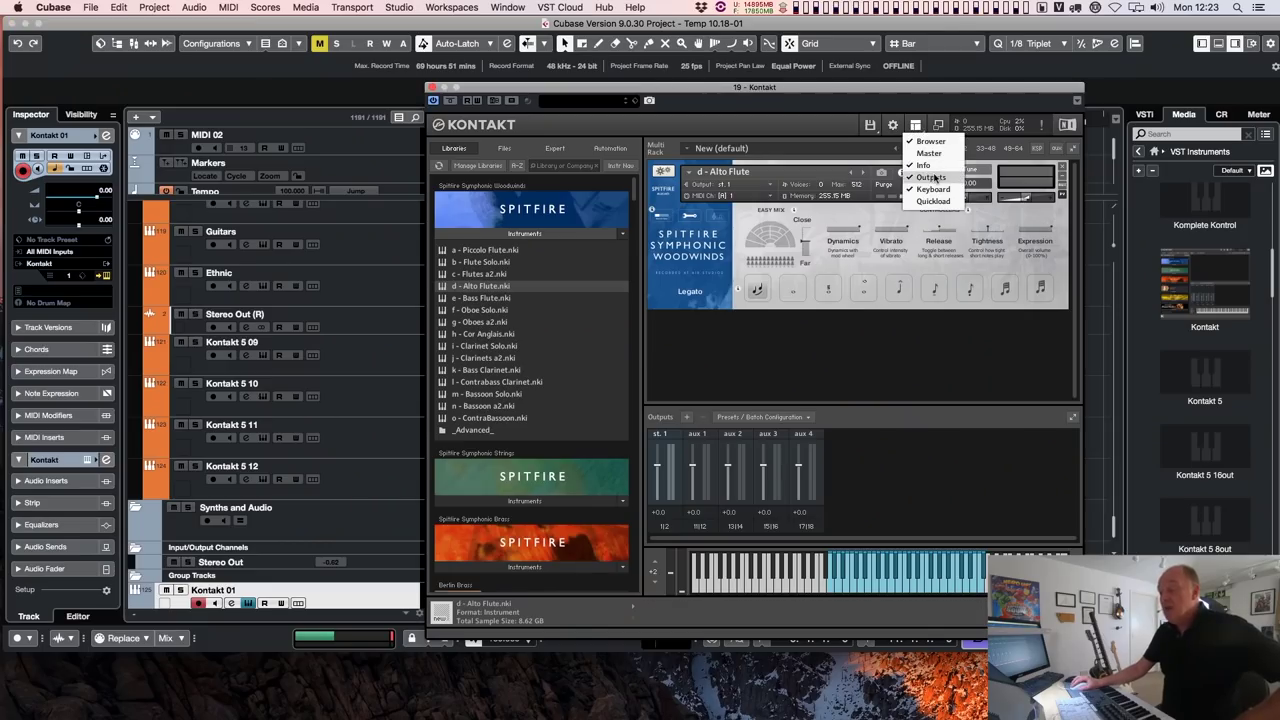
pyautogui.click(931, 177)
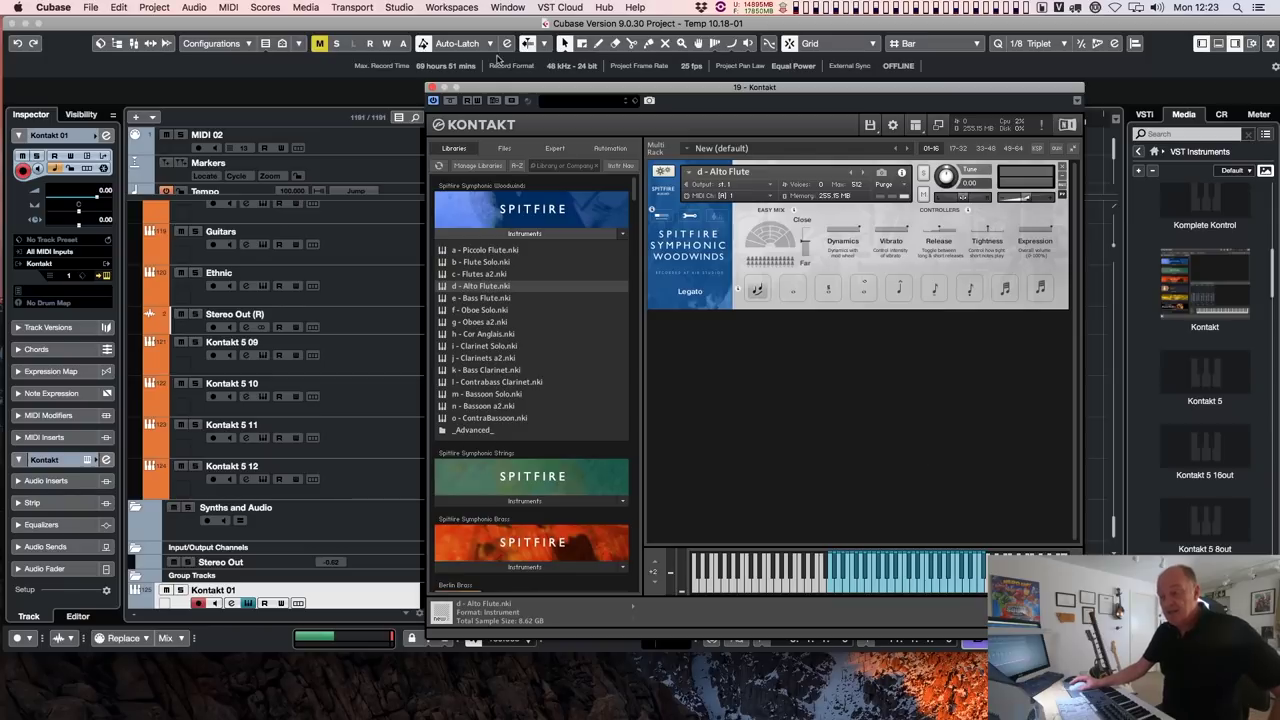
pyautogui.click(505, 148)
pyautogui.click(555, 148)
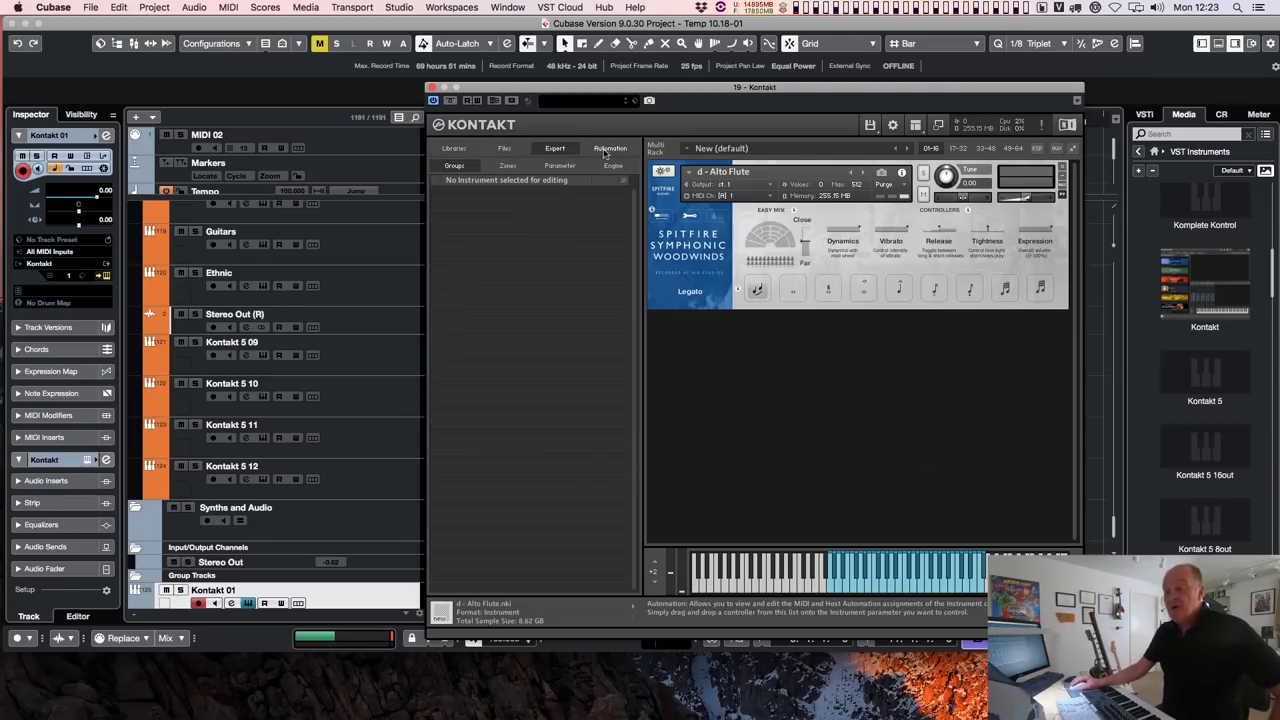
pyautogui.click(610, 148)
pyautogui.click(455, 148)
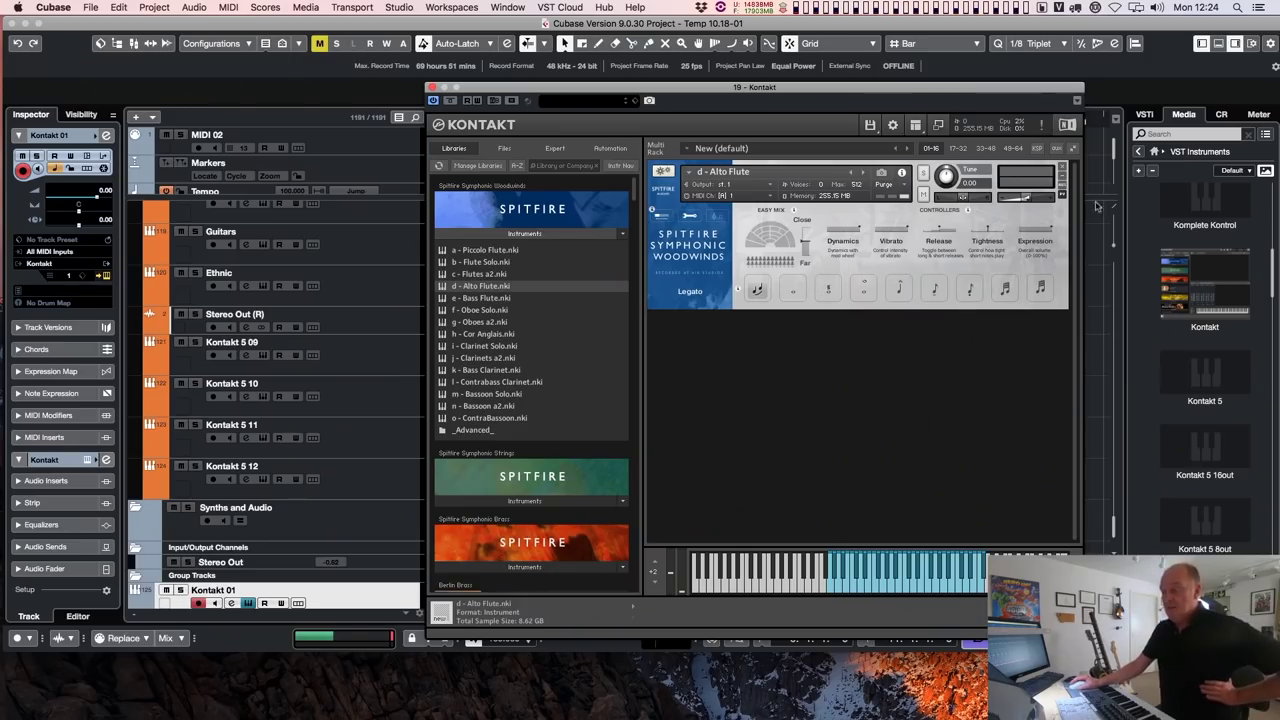
# Drag the Kontakt window's title bar slightly down and to the right
pyautogui.moveTo(840, 91); pyautogui.dragTo(861, 107)
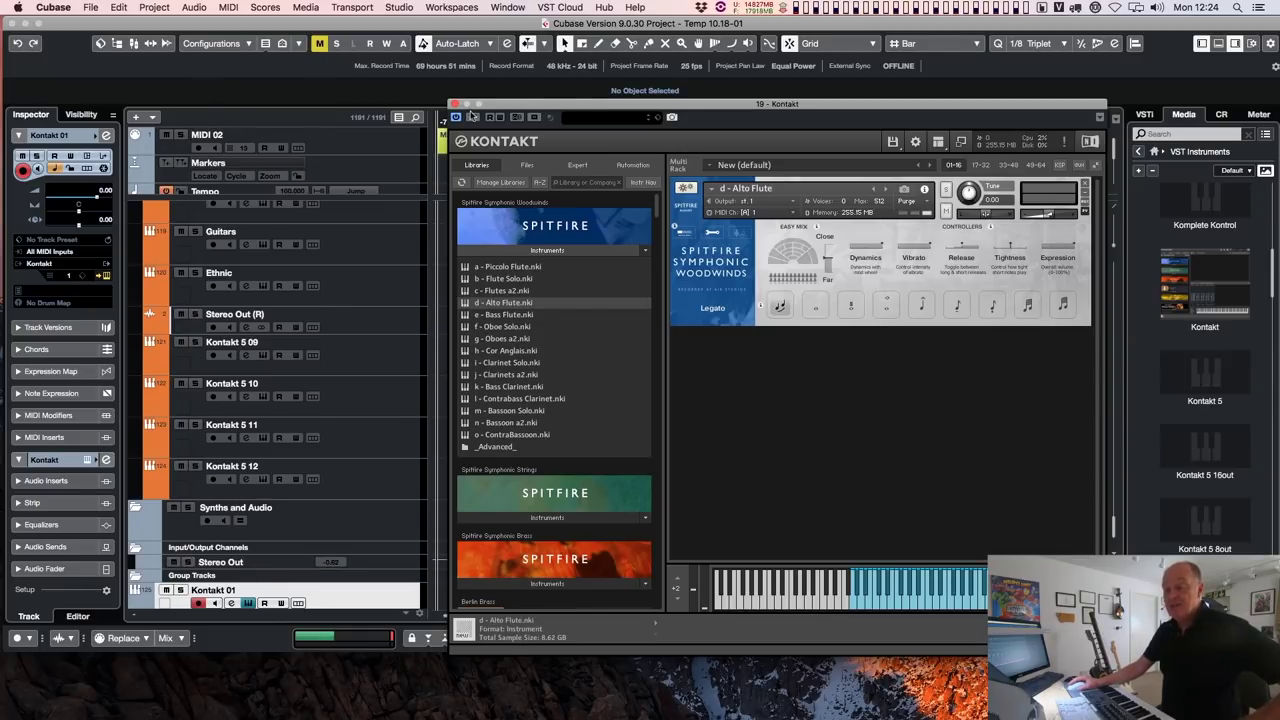
# Nudge the Kontakt window slightly up and to the left
pyautogui.moveTo(512, 106); pyautogui.dragTo(492, 102)
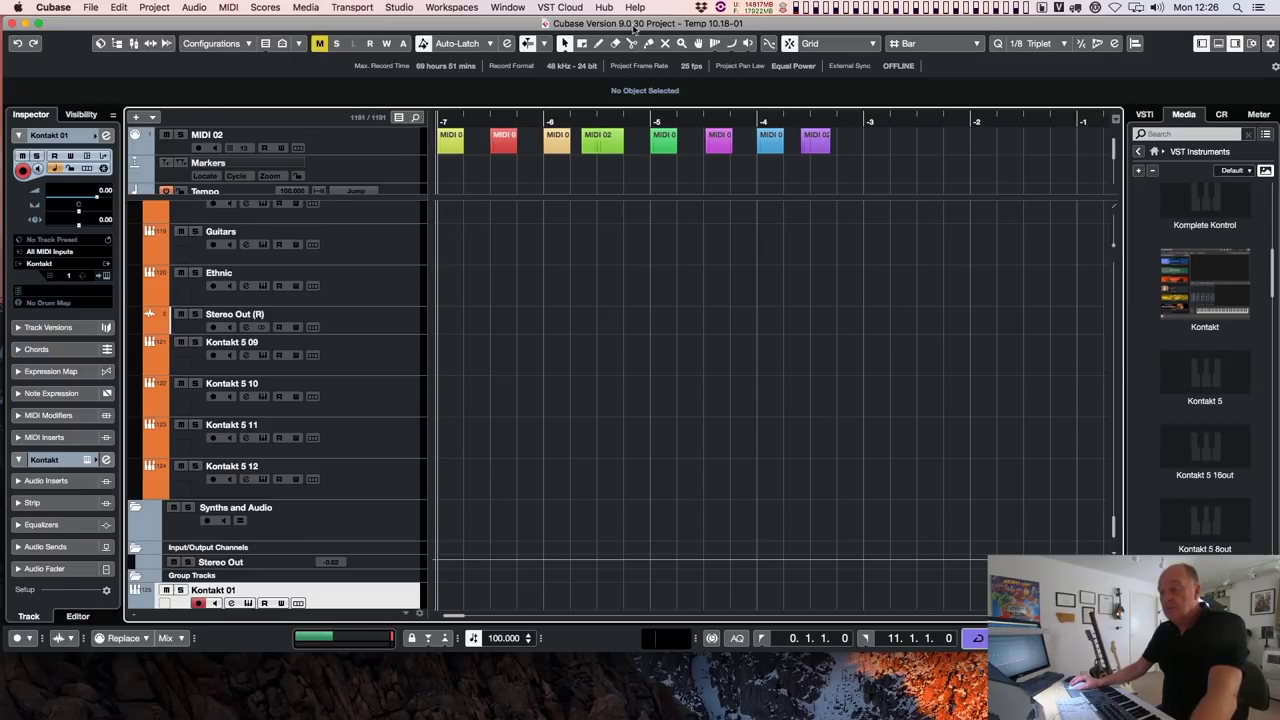
# Drag the global-track divider down to reveal Signature and Video, then tighten it back up
pyautogui.moveTo(633, 27); pyautogui.dragTo(638, 28)
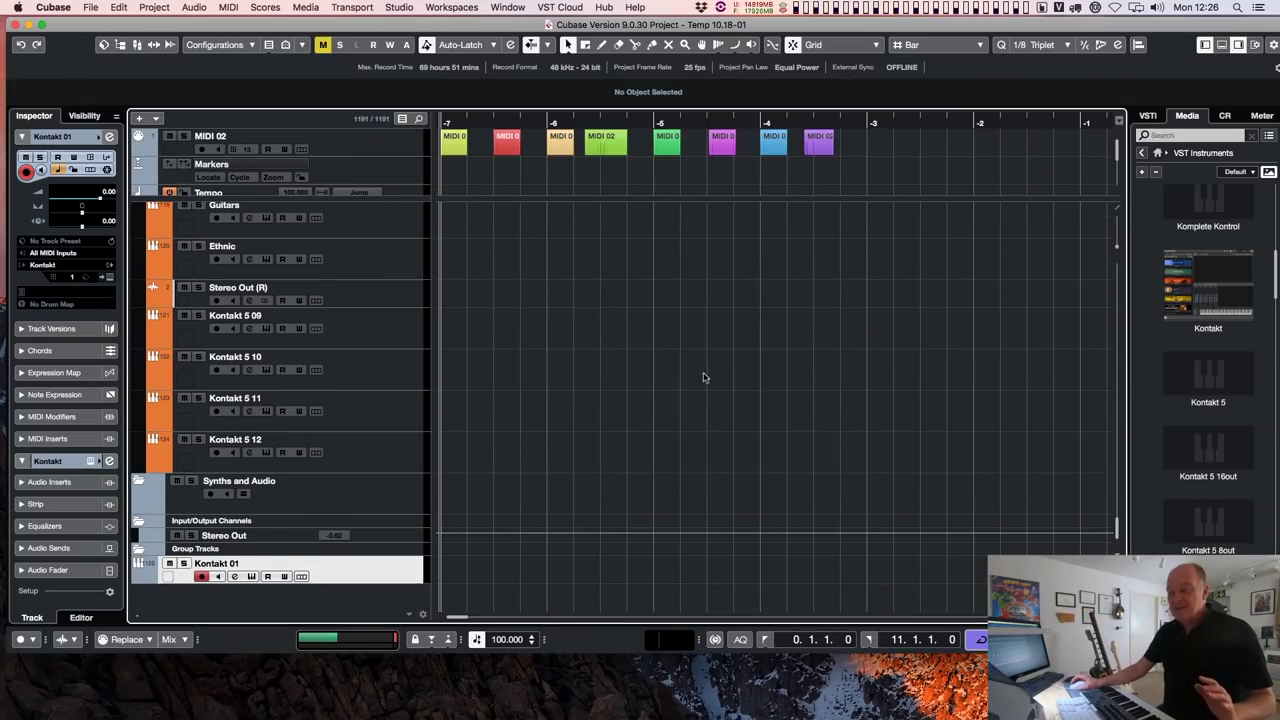
pyautogui.scroll(10, 704, 374)
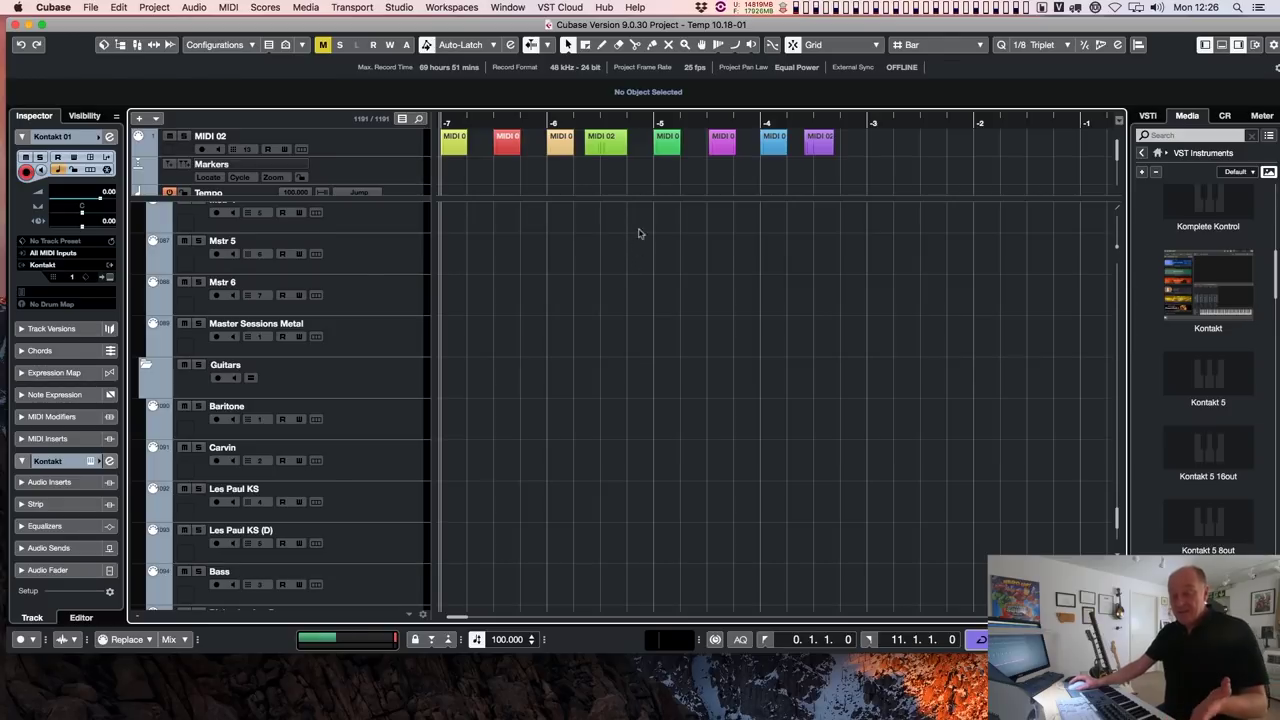
pyautogui.moveTo(655, 208)
pyautogui.mouseDown()
pyautogui.moveTo(663, 338)
pyautogui.moveTo(667, 311)
pyautogui.mouseUp()
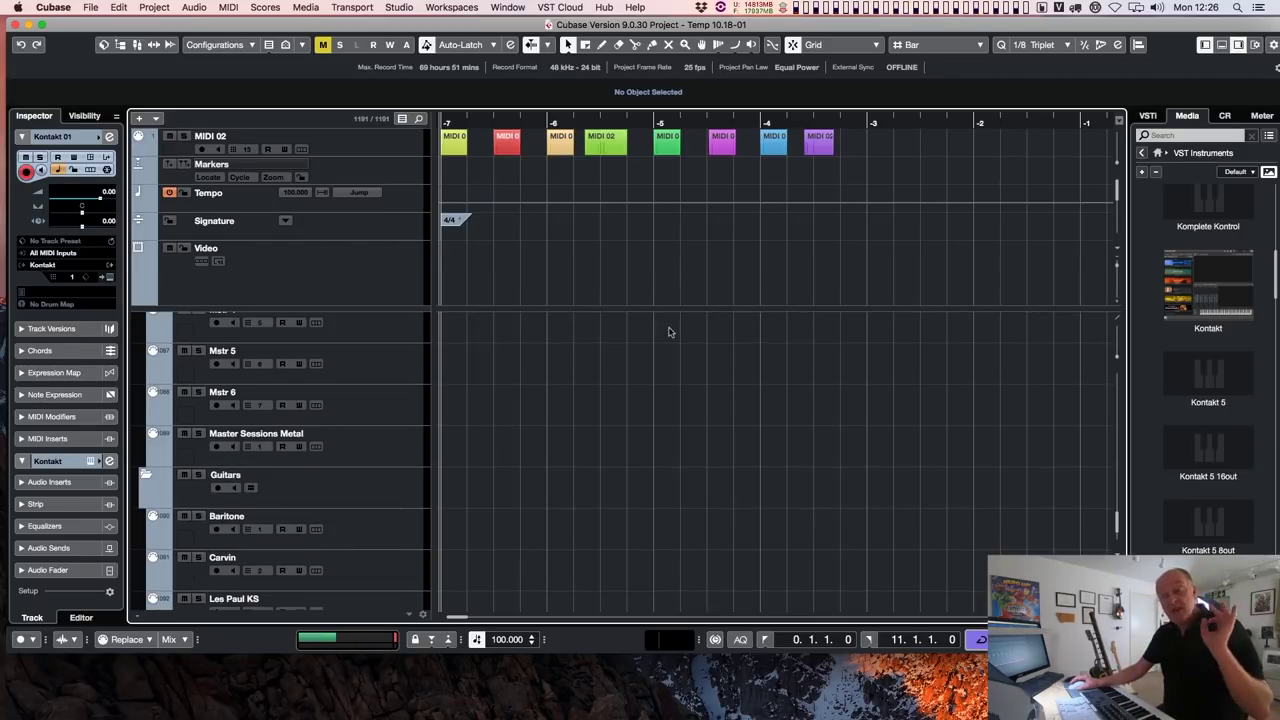
pyautogui.moveTo(663, 317); pyautogui.dragTo(669, 266)
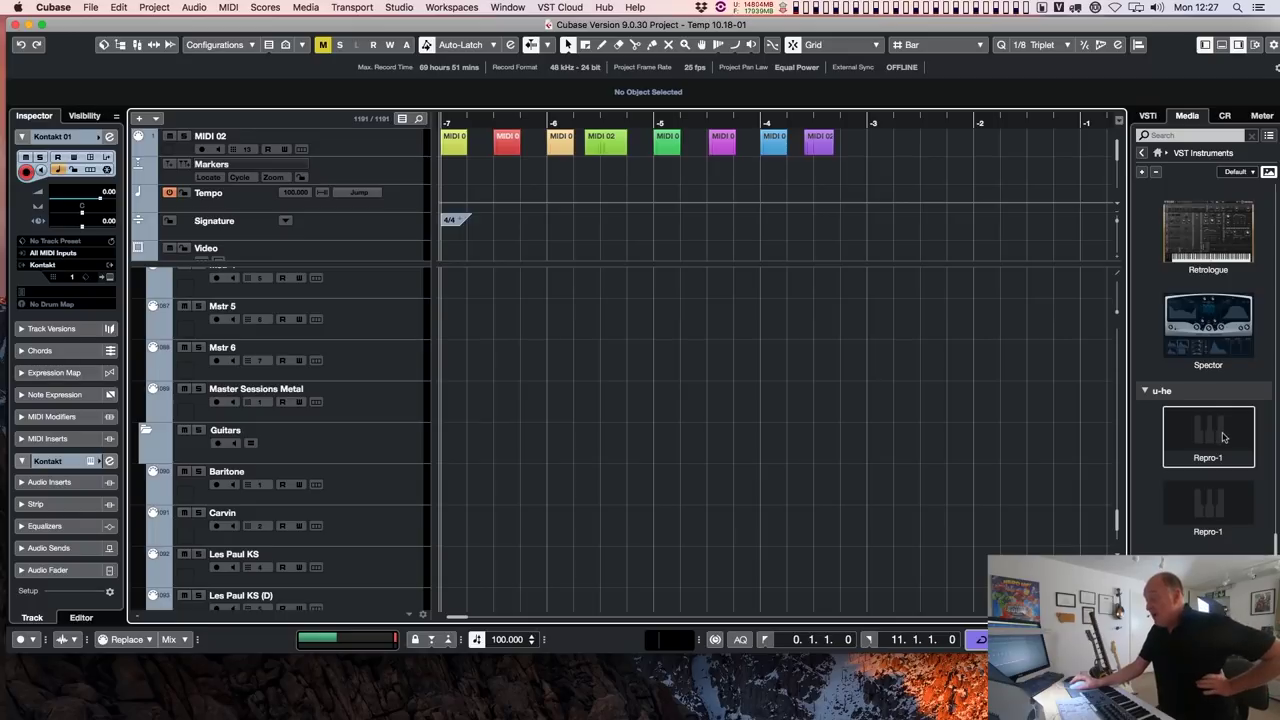
# Add a Repro-1 track below Les Paul KS and save a snapshot picture for its browser tile
pyautogui.moveTo(1218, 443); pyautogui.dragTo(395, 589)
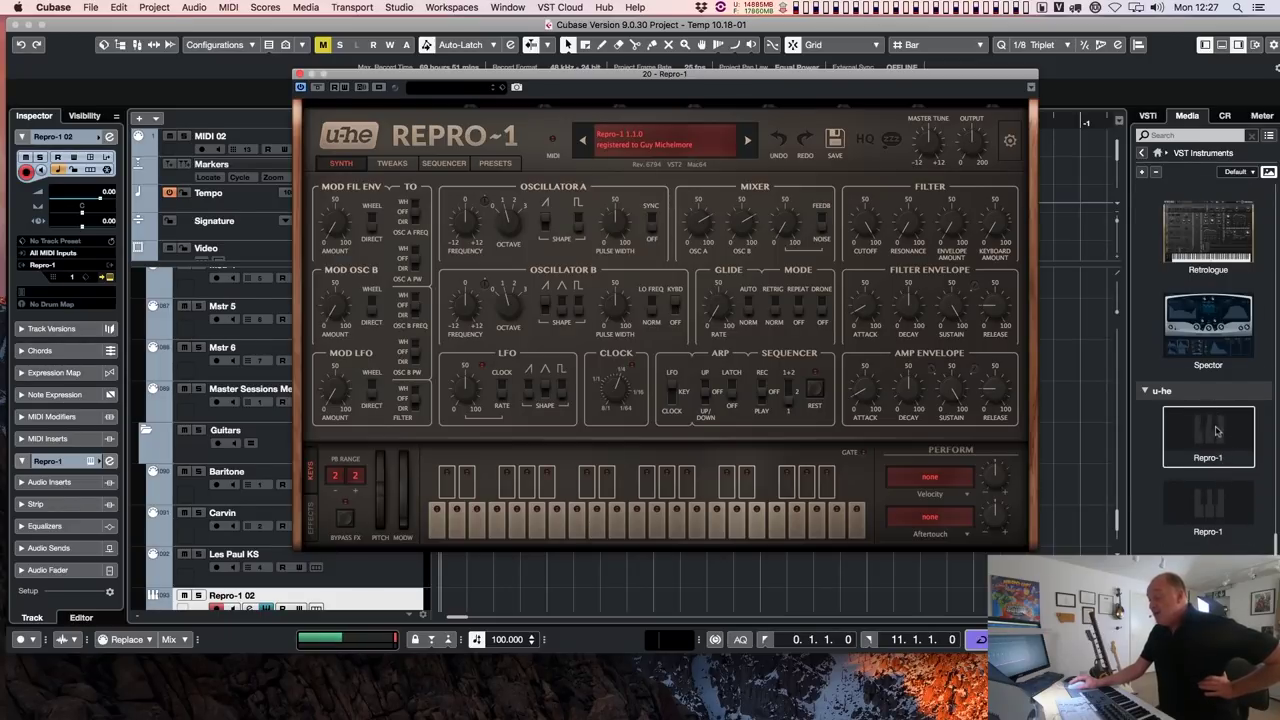
pyautogui.click(517, 88)
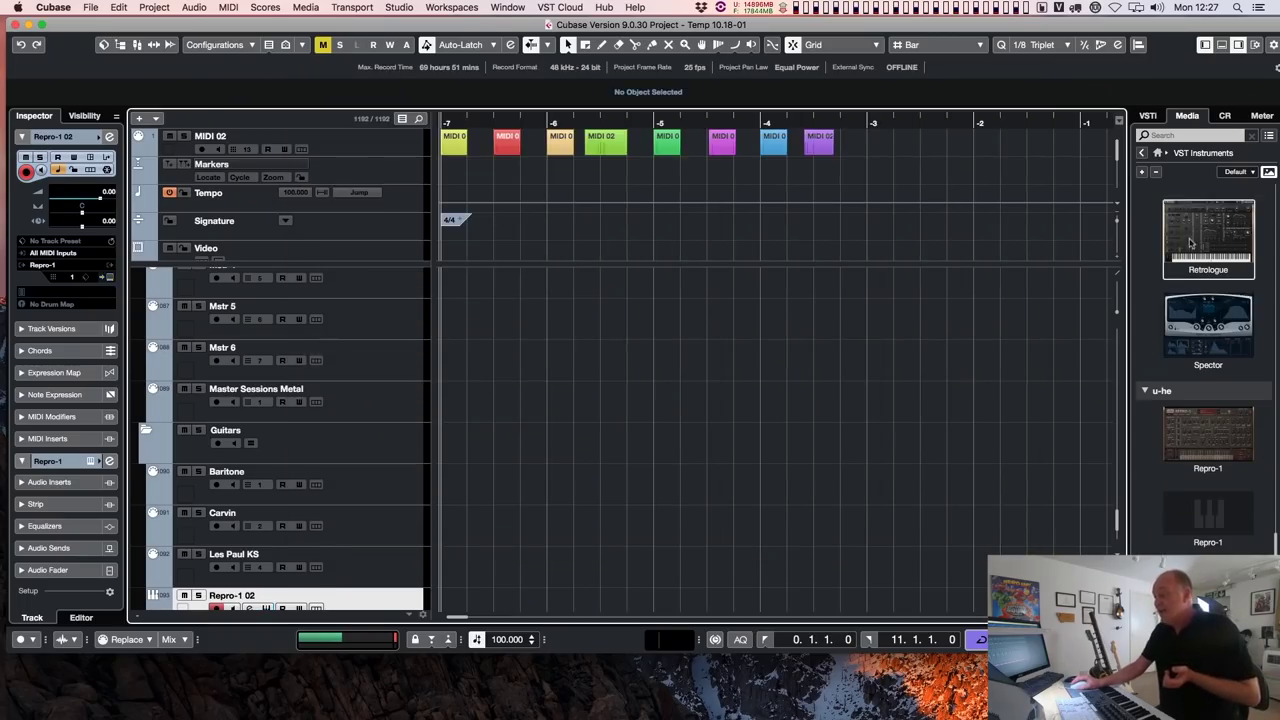
# Scroll the Media rack down and open Repro-5's contents in the media browser
pyautogui.scroll(-10, 1191, 242)
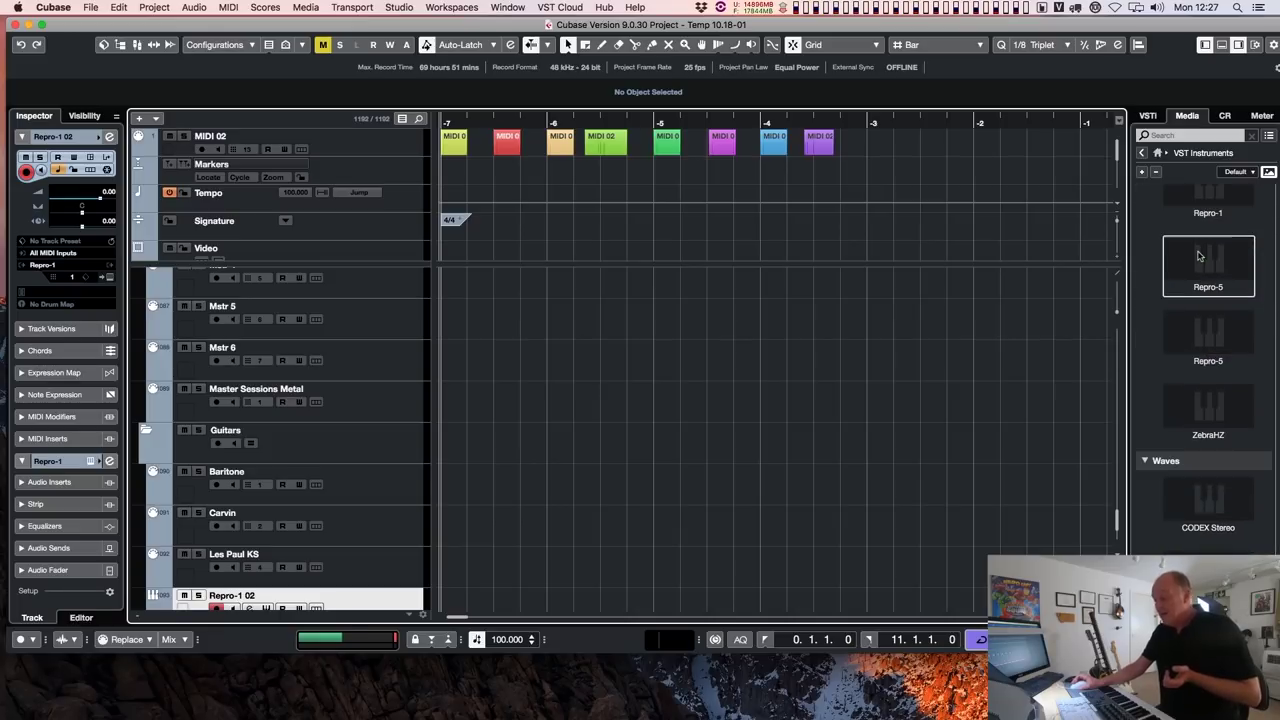
pyautogui.click(1203, 257)
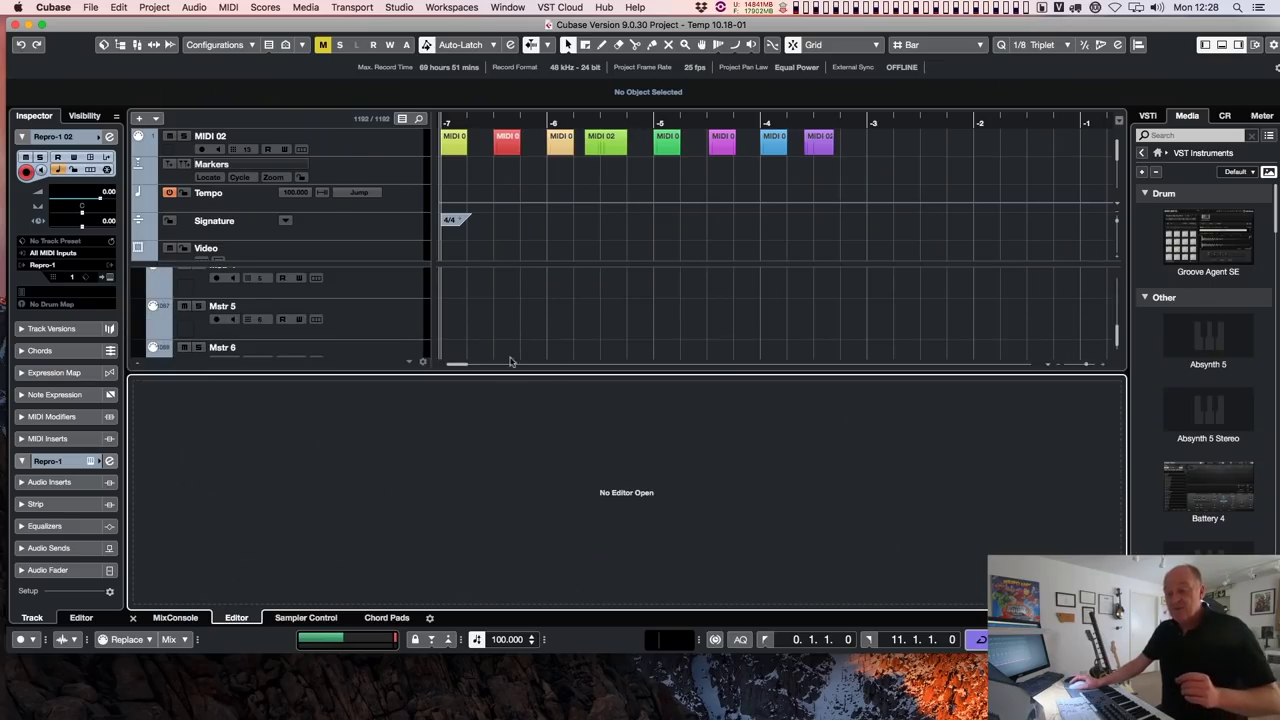
# Select Mstr 5 and show the MixConsole in the lower zone with taller strips and its toolbar
pyautogui.click(357, 323)
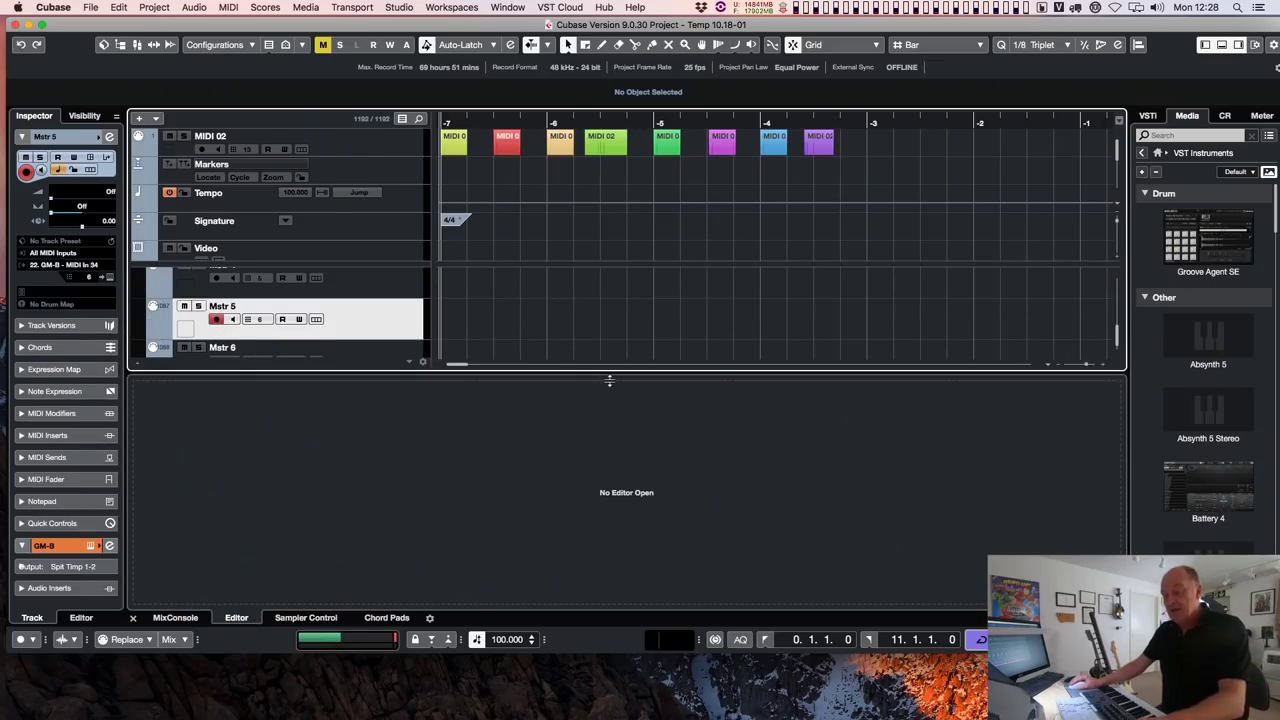
pyautogui.click(170, 618)
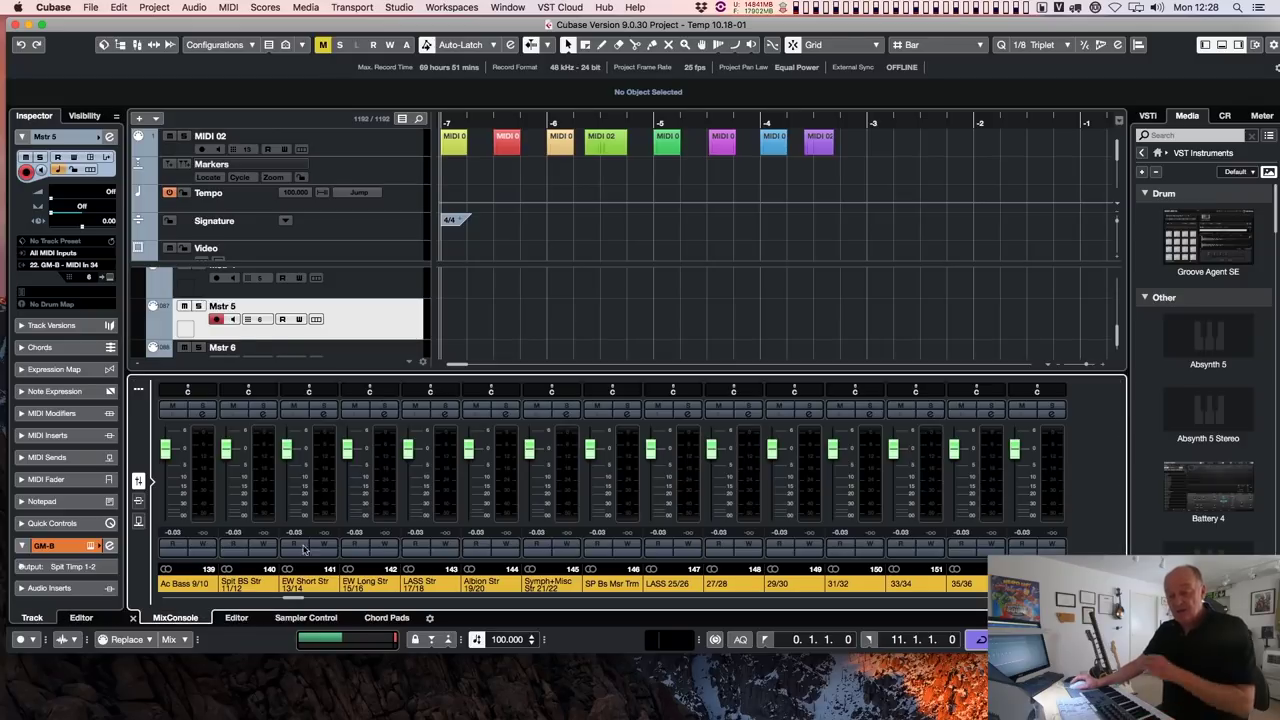
pyautogui.moveTo(640, 381); pyautogui.dragTo(640, 210)
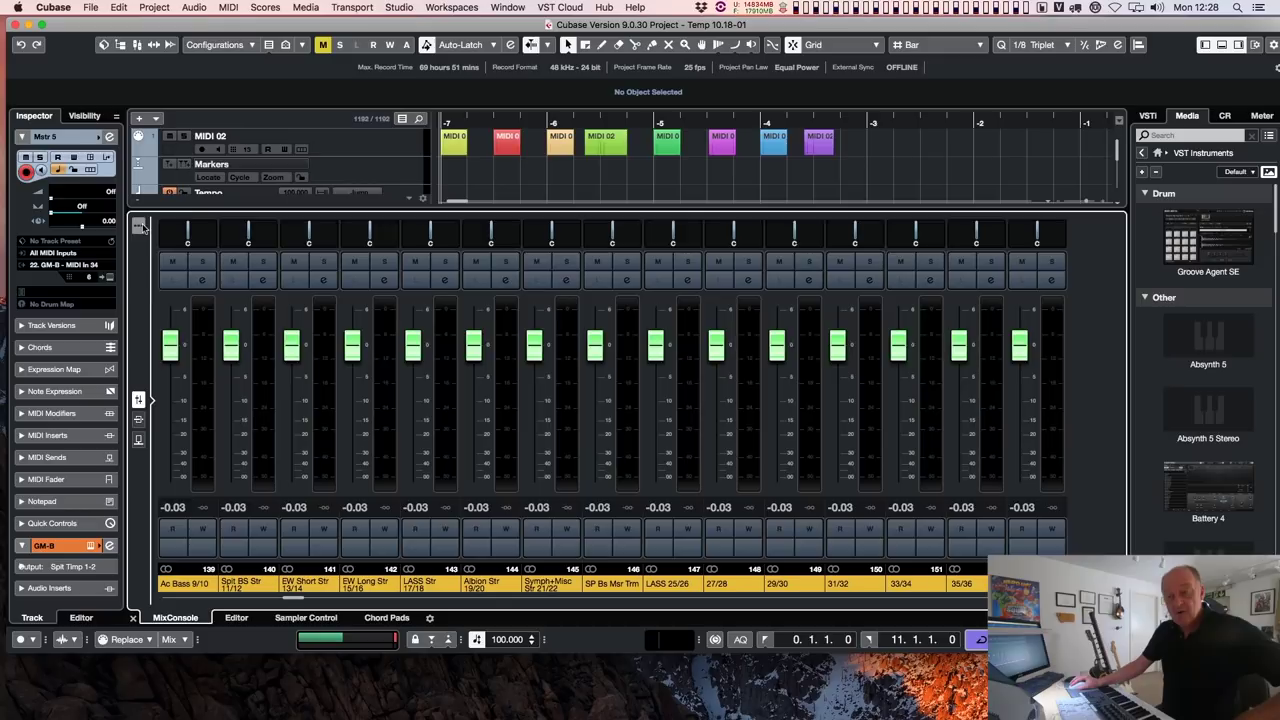
pyautogui.click(140, 225)
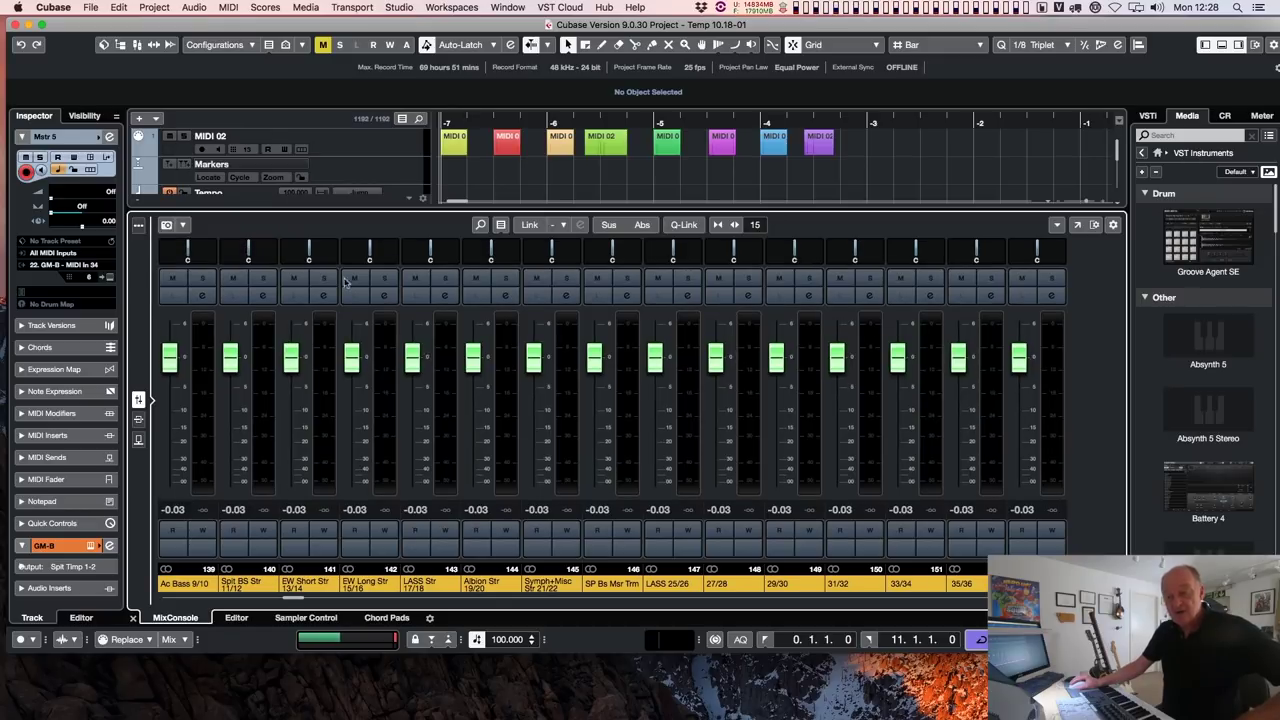
# Pull down the faders of Albion Str, Symph+Misc Str, SP Bs Mar Trm, LASS 25/26, 27/28, 29/30 and 31/32
pyautogui.moveTo(472, 358); pyautogui.dragTo(473, 420)
pyautogui.moveTo(594, 357); pyautogui.dragTo(594, 412)
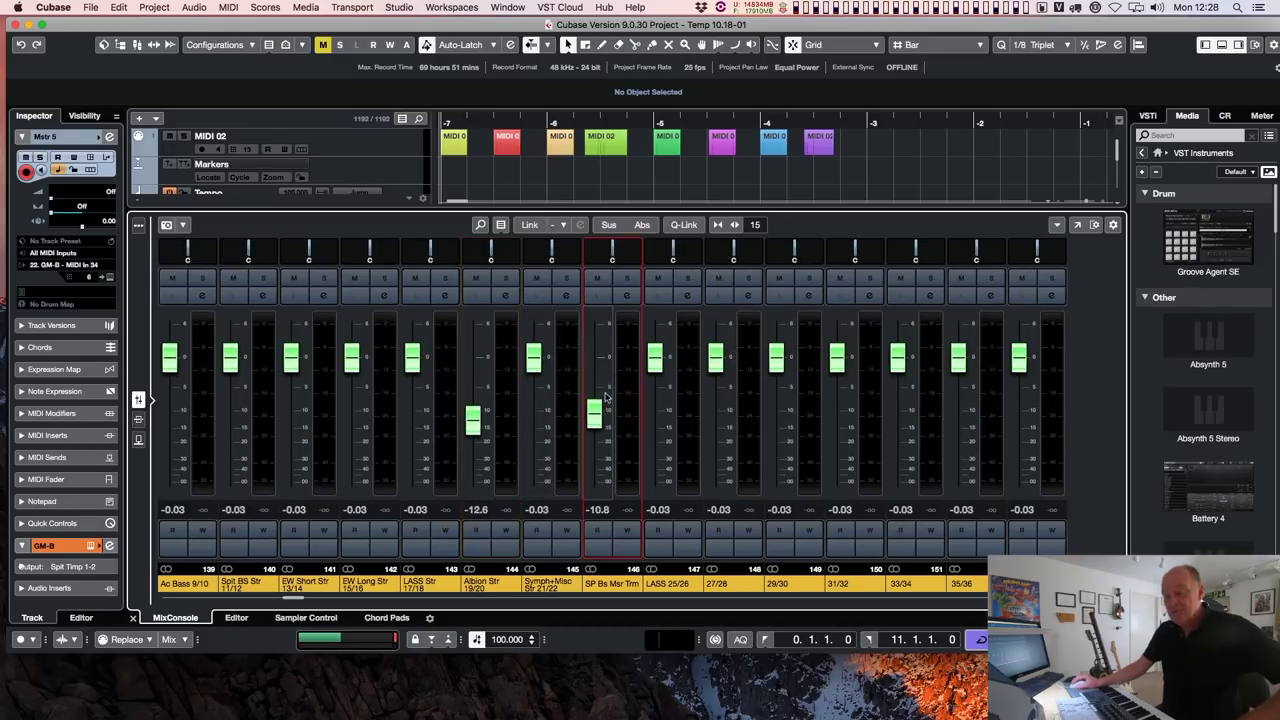
pyautogui.moveTo(715, 357); pyautogui.dragTo(715, 390)
pyautogui.moveTo(838, 357); pyautogui.dragTo(838, 397)
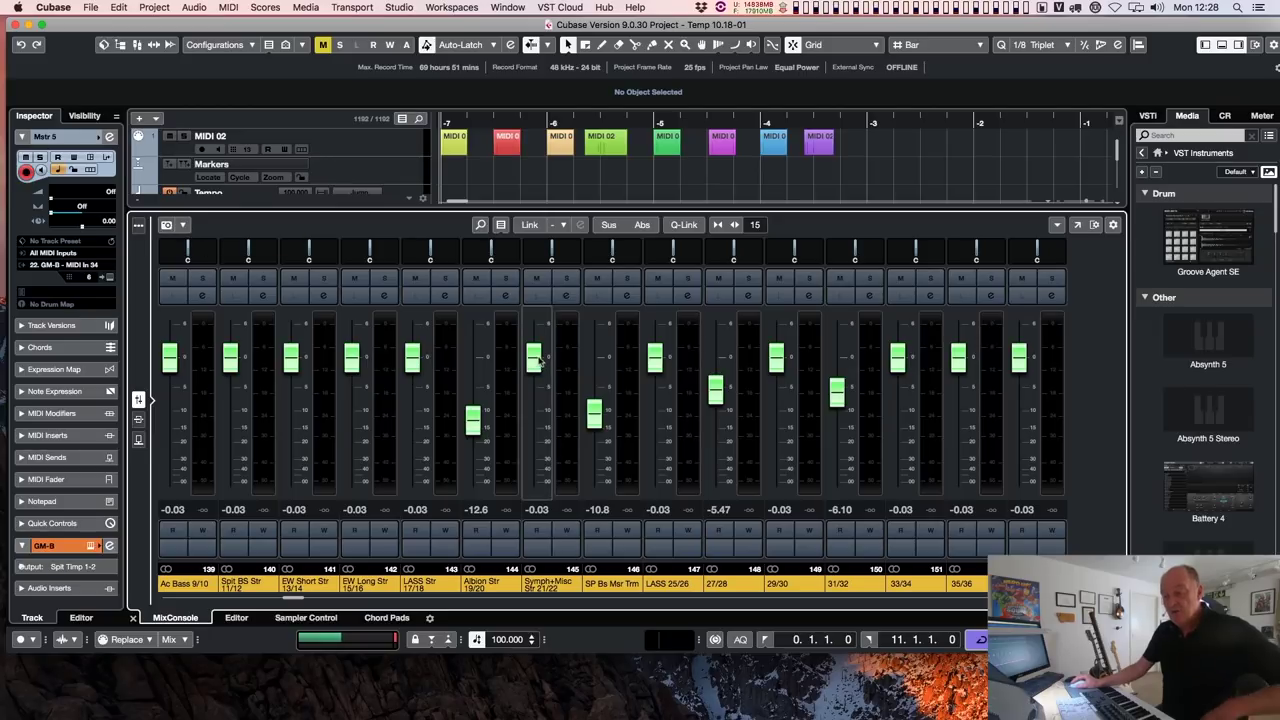
pyautogui.moveTo(536, 358); pyautogui.dragTo(540, 492)
pyautogui.moveTo(715, 388); pyautogui.dragTo(715, 463)
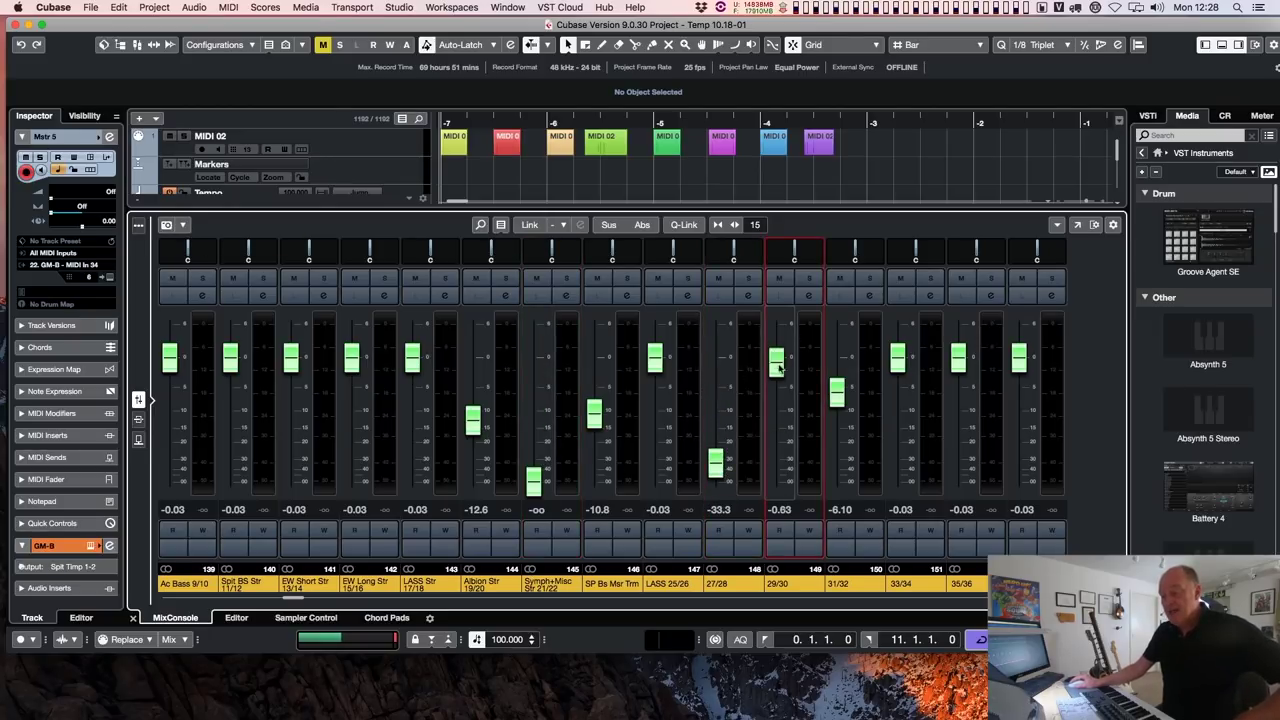
pyautogui.moveTo(776, 358); pyautogui.dragTo(776, 462)
pyautogui.moveTo(655, 358); pyautogui.dragTo(655, 369)
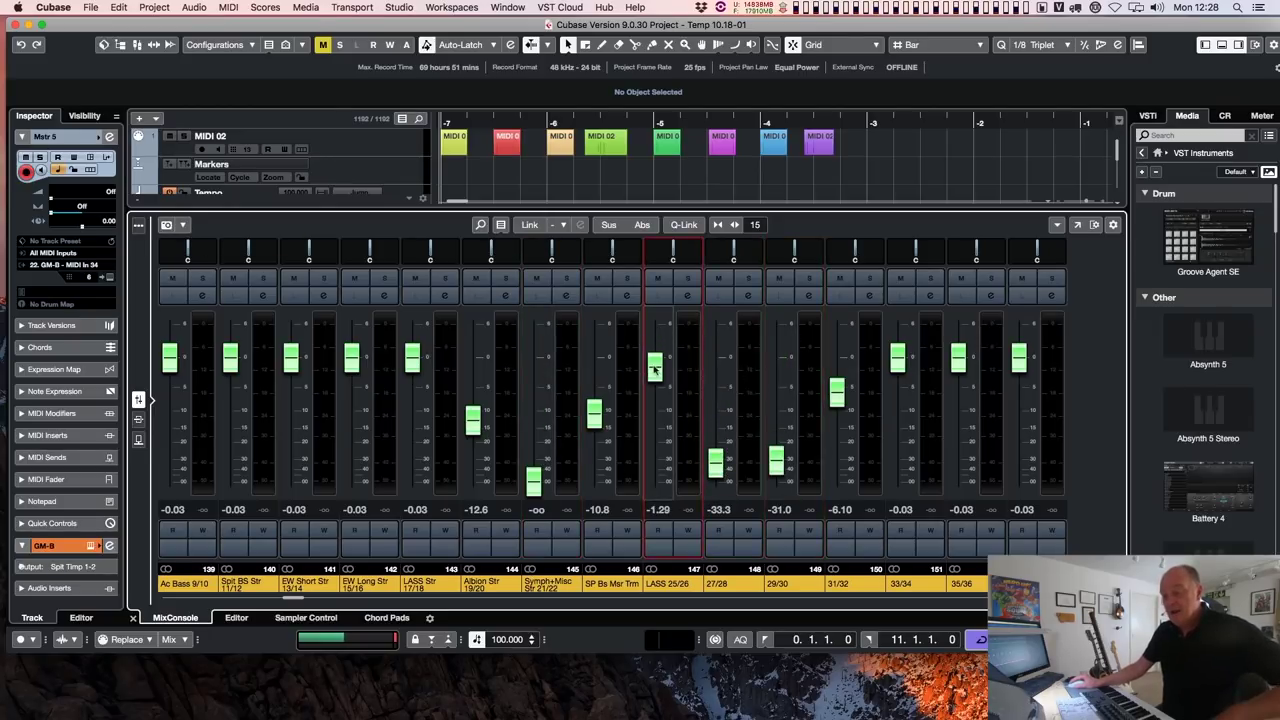
# Reset the faders of channels Albion Str through 31/32 to 0.00 dB
pyautogui.keyDown('super'); pyautogui.click(533, 480); pyautogui.keyUp('super')
pyautogui.keyDown('super'); pyautogui.click(472, 420); pyautogui.keyUp('super')
pyautogui.keyDown('super'); pyautogui.click(594, 413); pyautogui.keyUp('super')
pyautogui.keyDown('super'); pyautogui.click(655, 366); pyautogui.keyUp('super')
pyautogui.keyDown('super'); pyautogui.click(715, 463); pyautogui.keyUp('super')
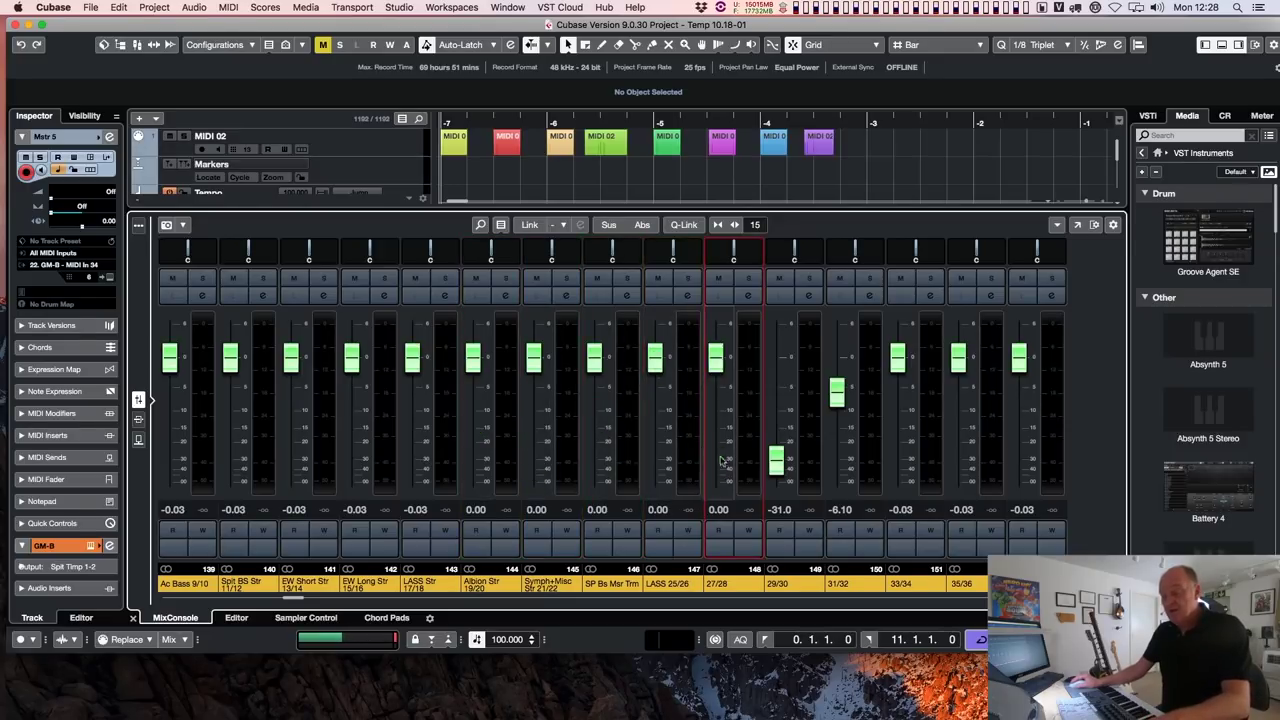
pyautogui.keyDown('super'); pyautogui.click(776, 460); pyautogui.keyUp('super')
pyautogui.keyDown('super'); pyautogui.click(837, 390); pyautogui.keyUp('super')
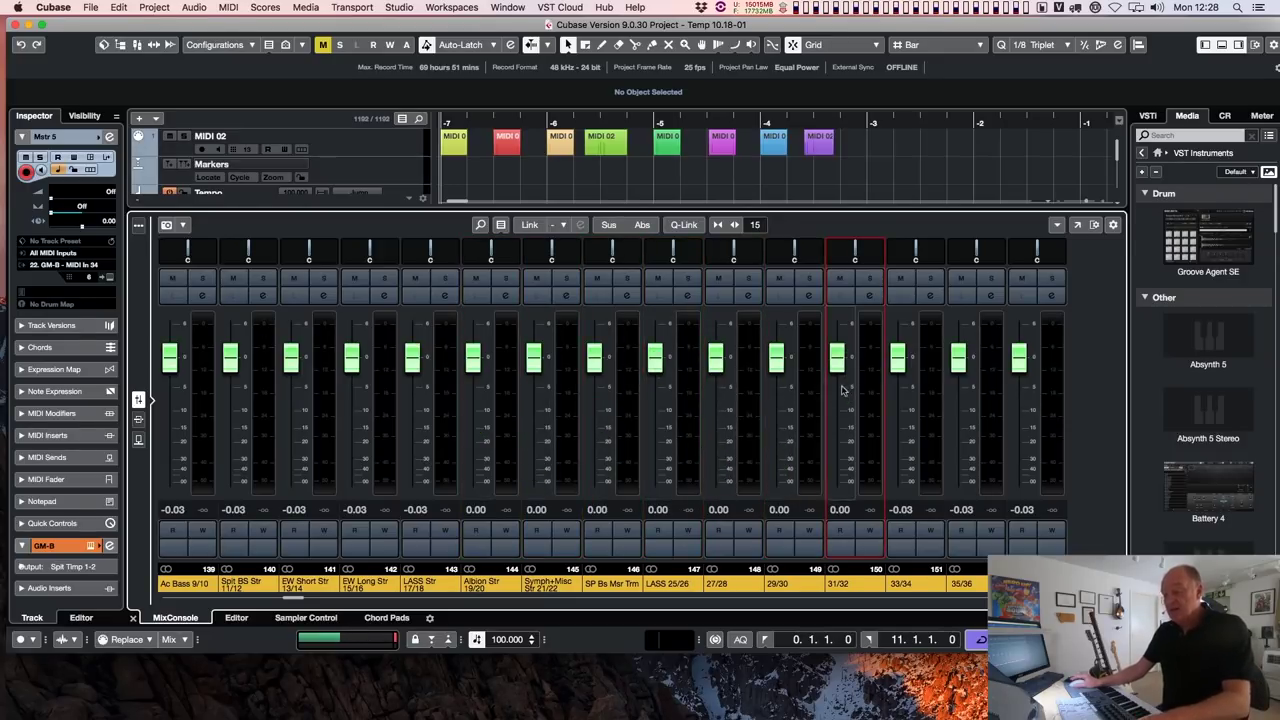
# Recall Snapshot 1 from the mix Snapshots menu and confirm the warning
pyautogui.click(184, 225)
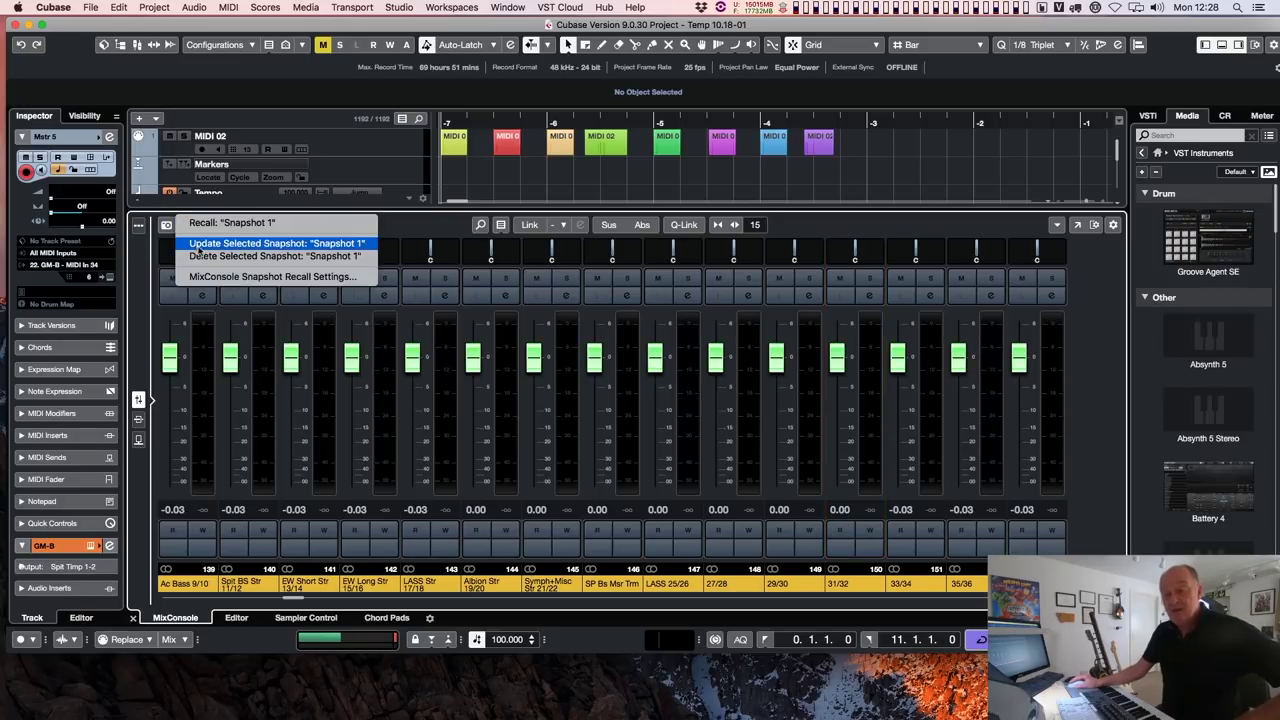
pyautogui.click(205, 225)
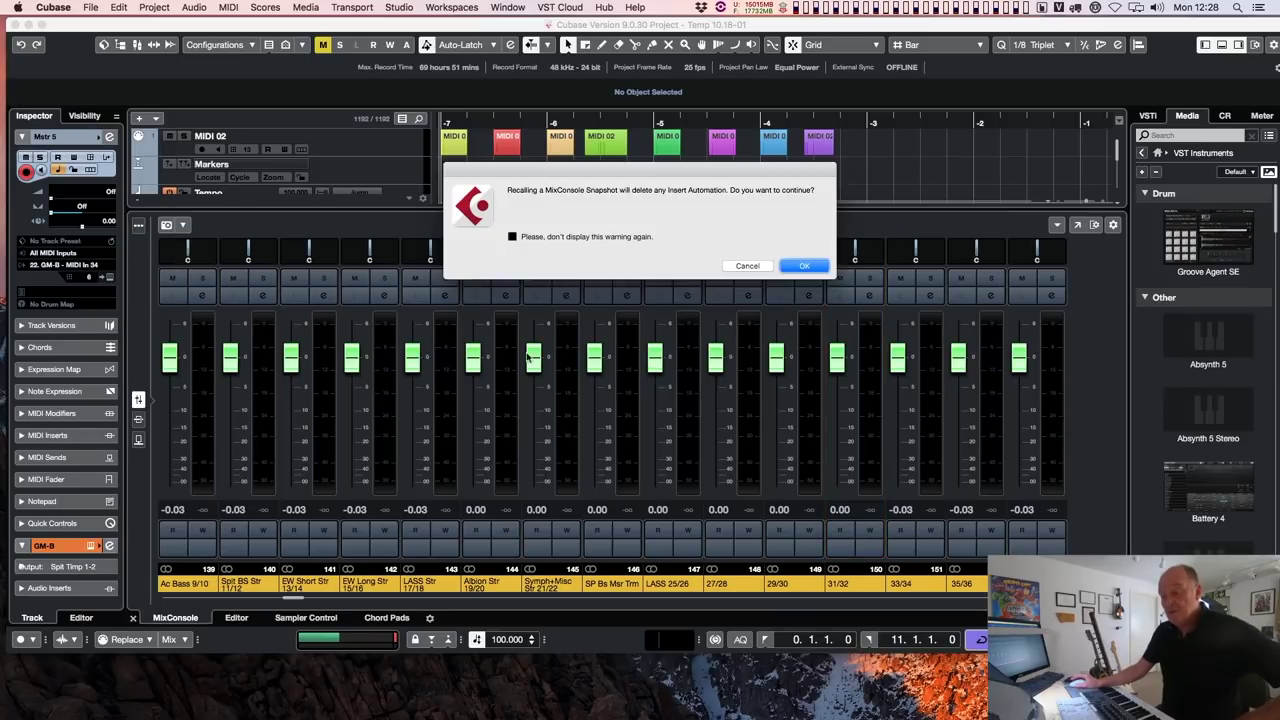
pyautogui.click(815, 267)
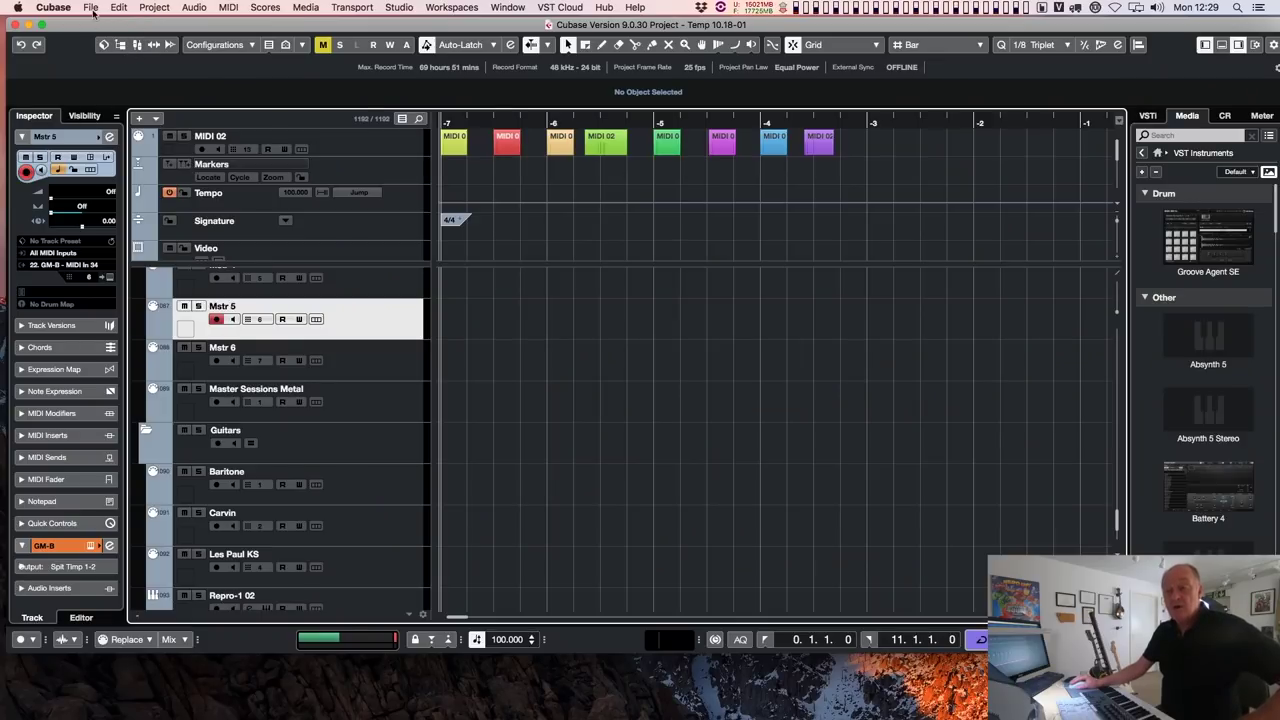
pyautogui.click(92, 9)
pyautogui.moveTo(135, 199)
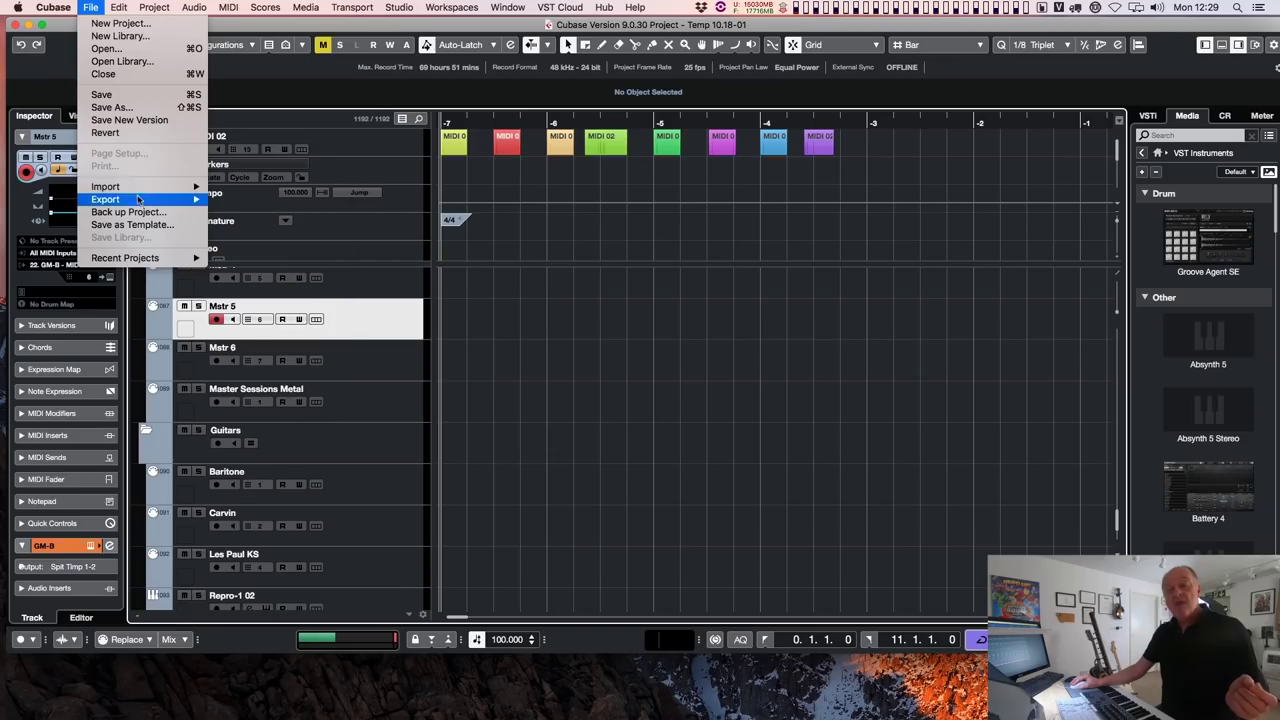
pyautogui.moveTo(138, 203)
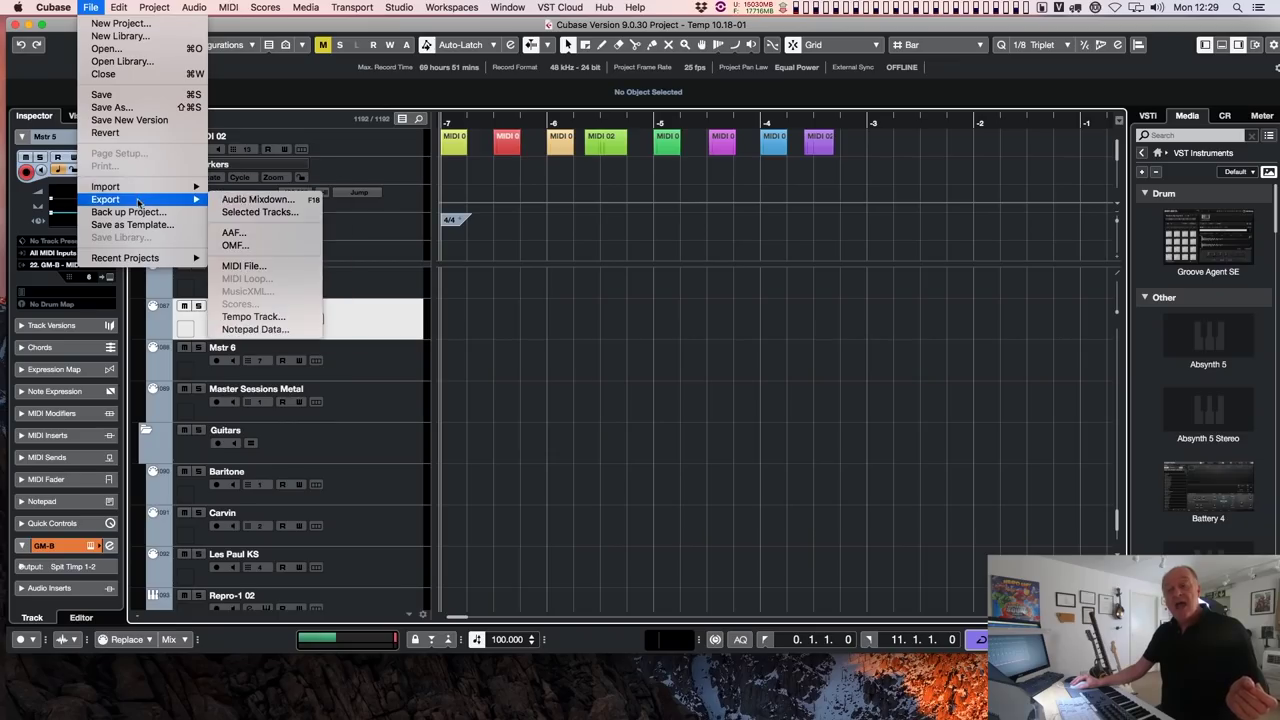
pyautogui.click(614, 311)
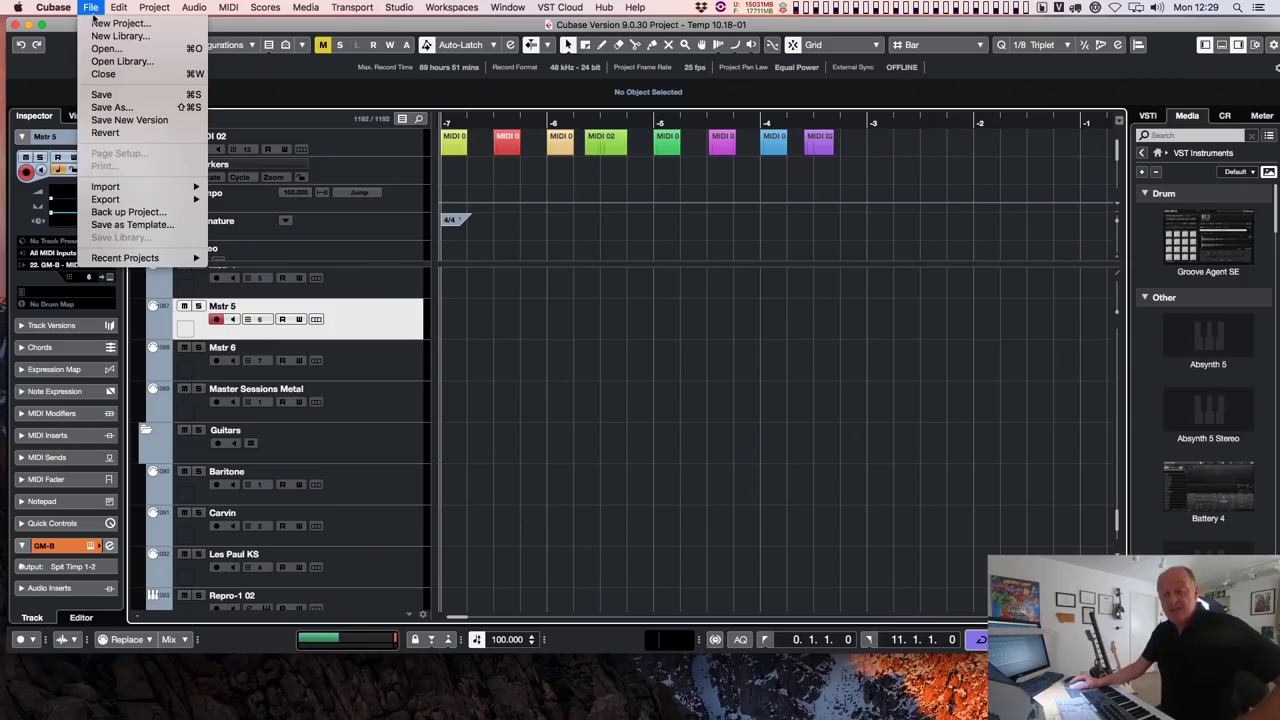
# Import the video file JB_337_Edit_01_Lock_2018-11-16.mov, located by searching the computer for QuickTime '.mov' movies
pyautogui.moveTo(128, 188)
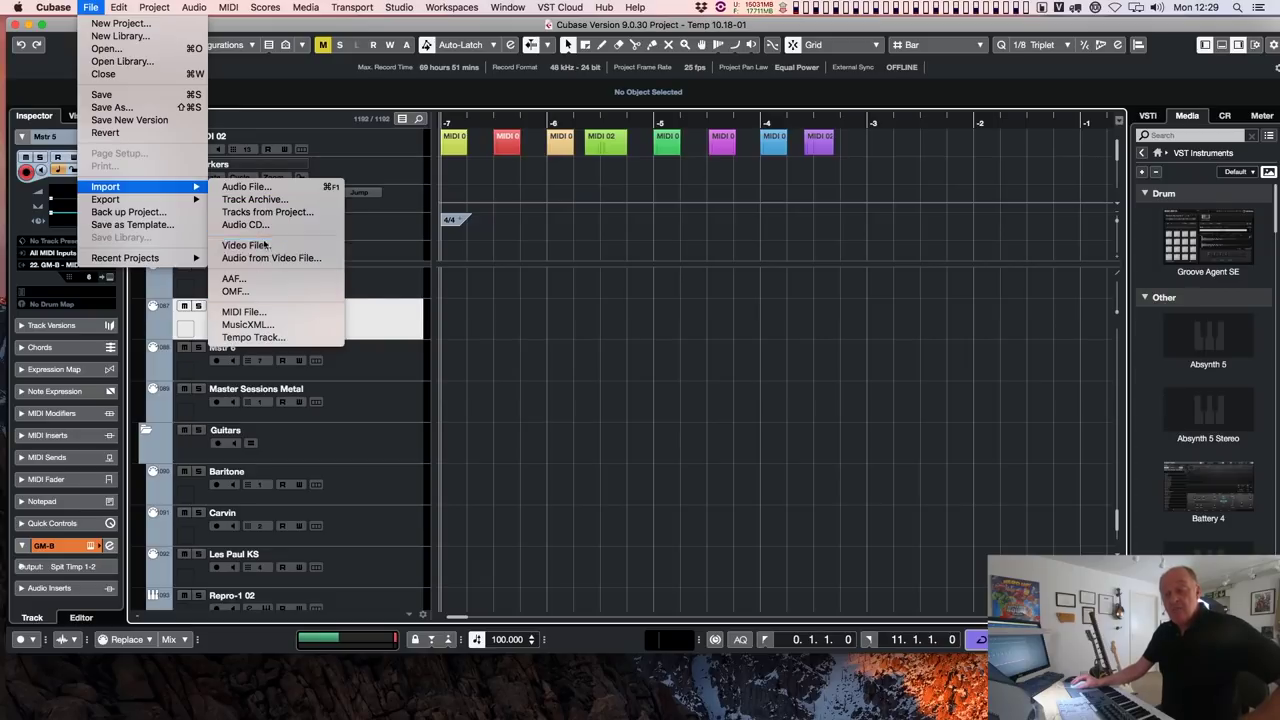
pyautogui.click(535, 272)
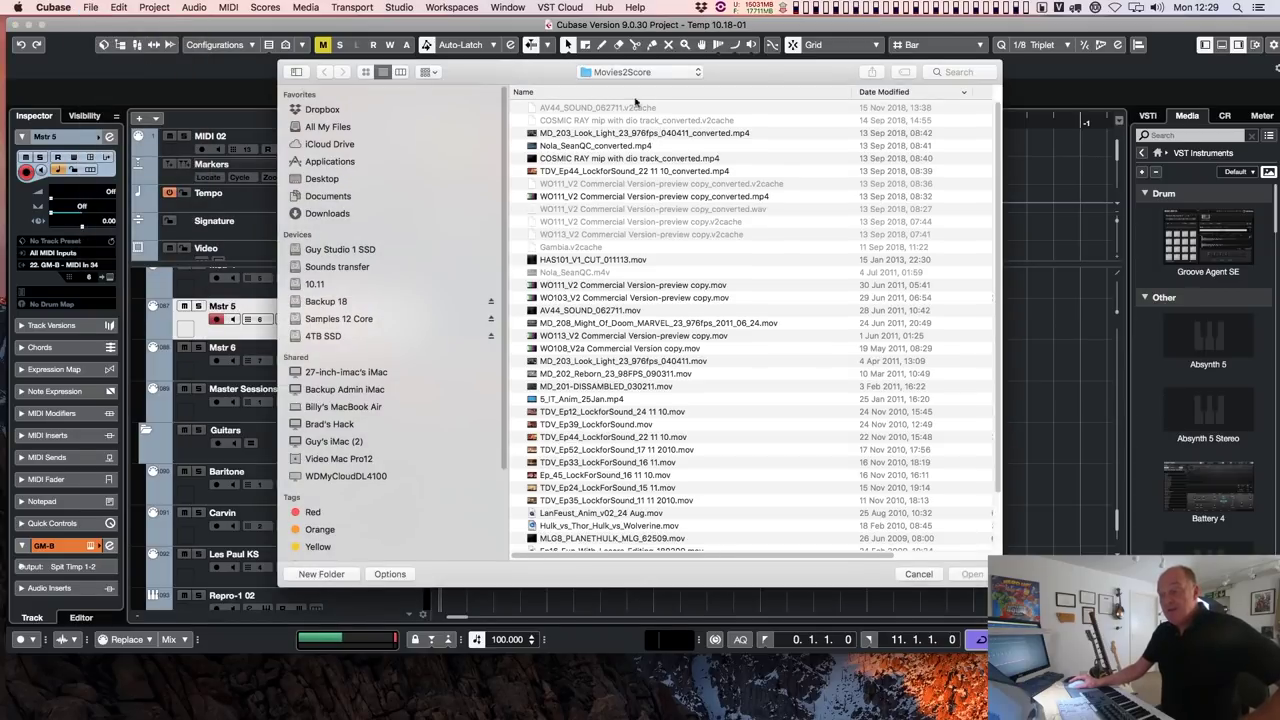
pyautogui.scroll(-3, 680, 380)
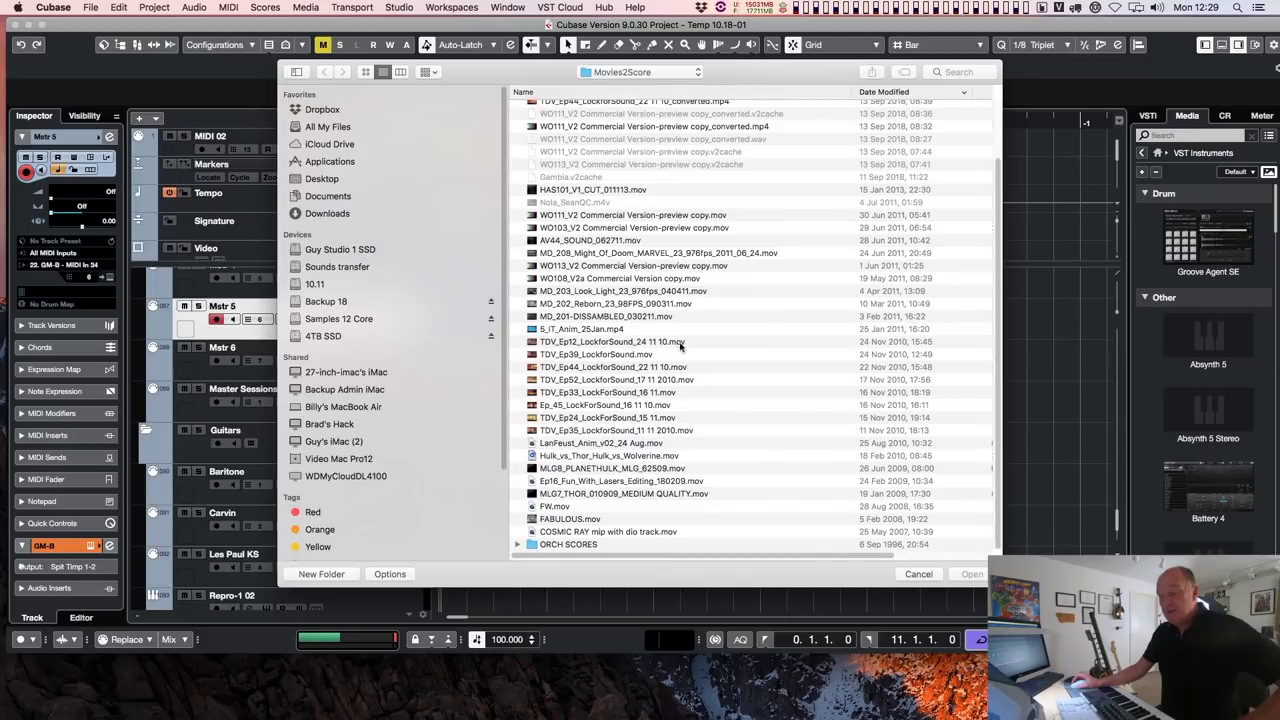
pyautogui.click(618, 71)
pyautogui.click(621, 106)
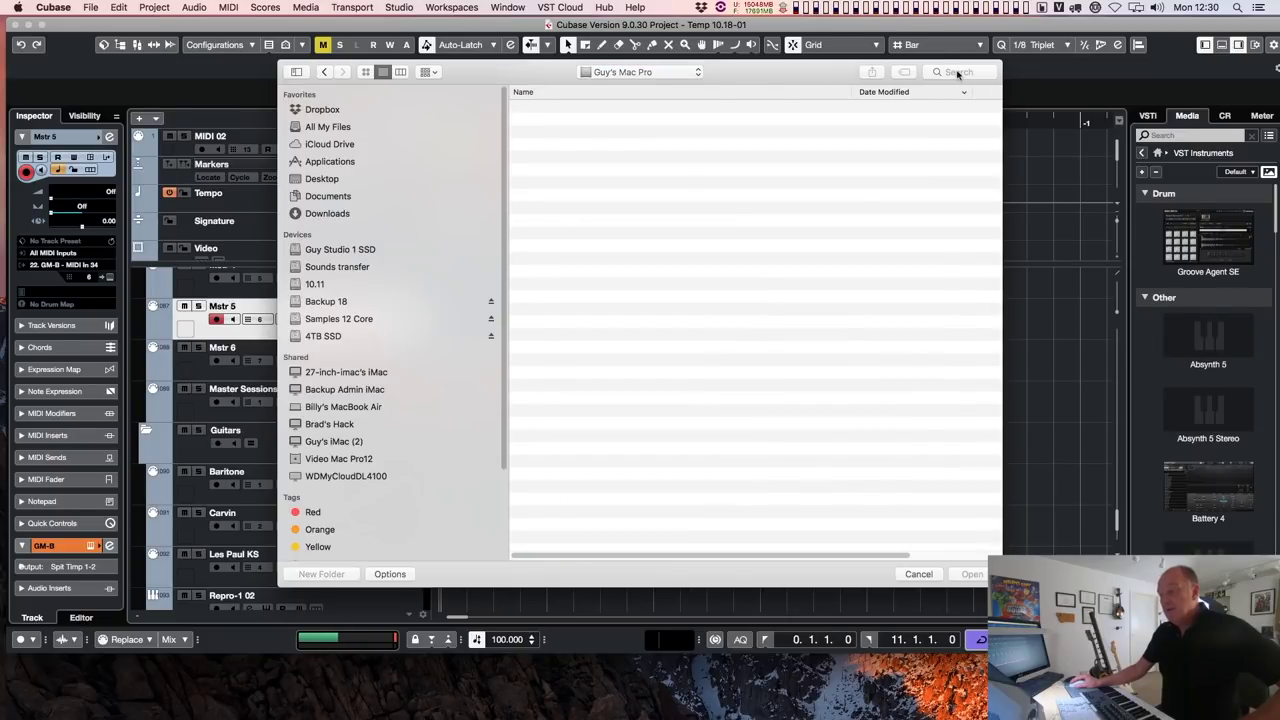
pyautogui.click(957, 73)
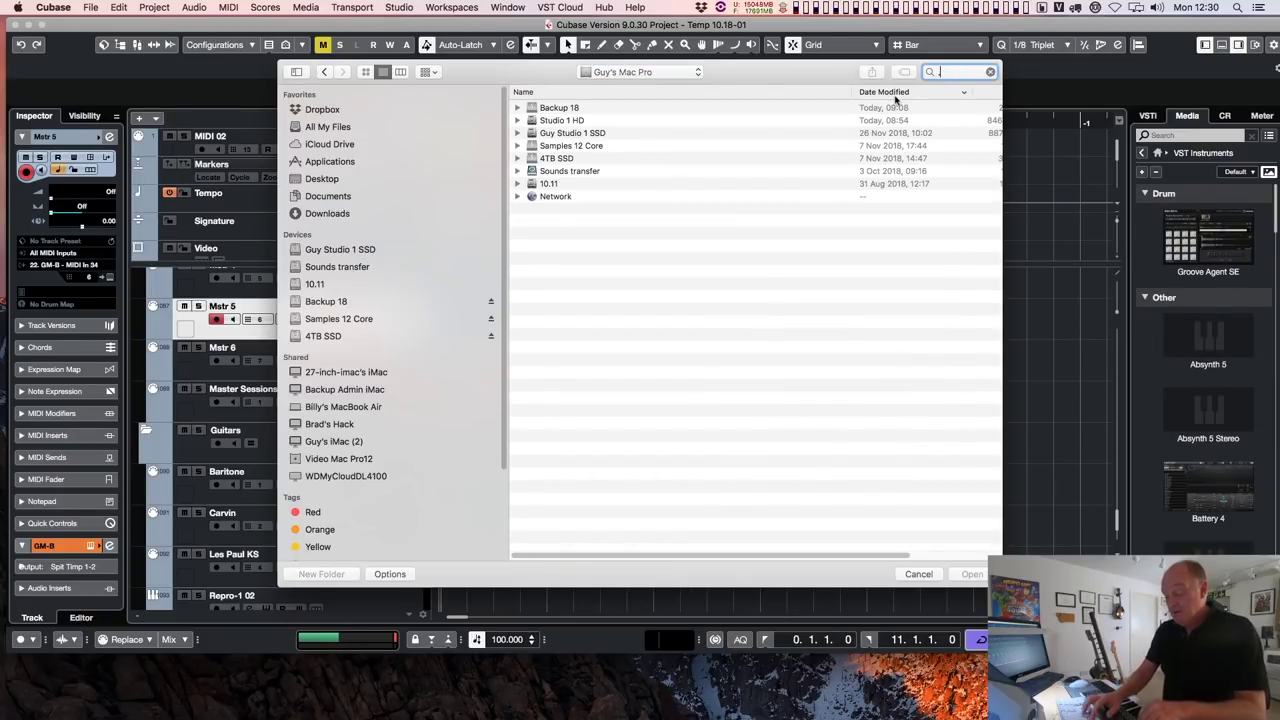
pyautogui.write('.mov')
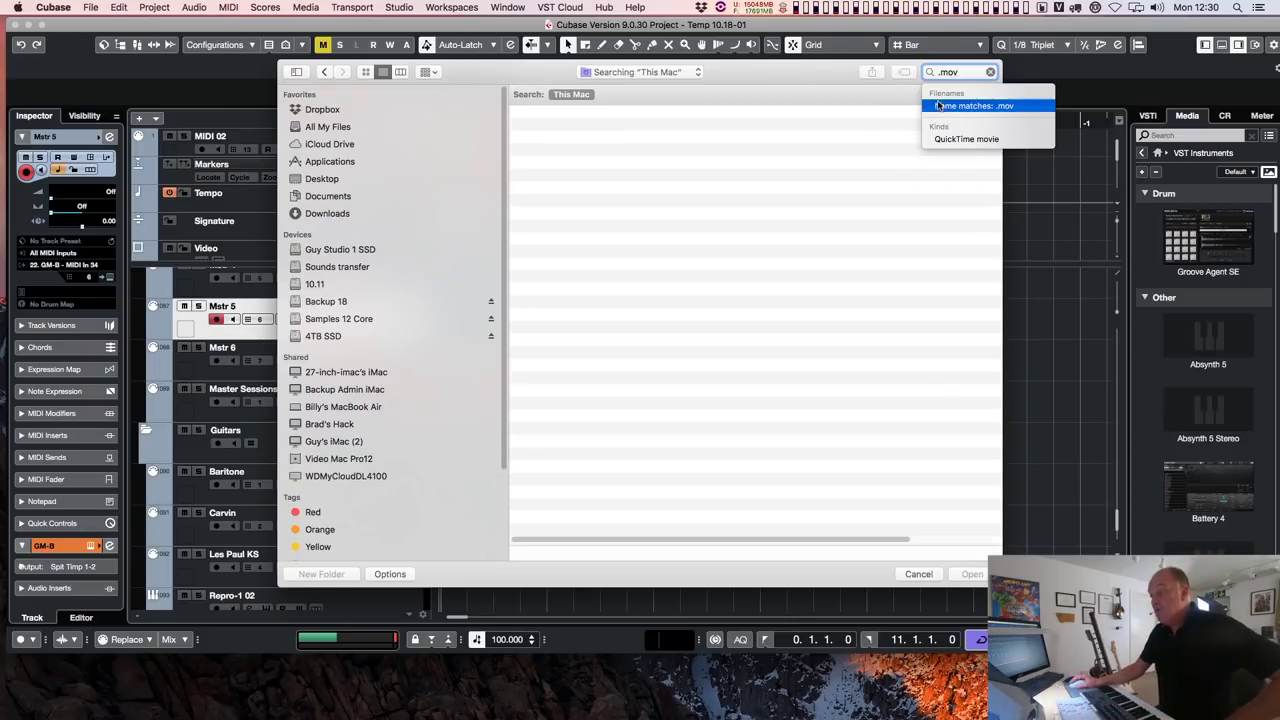
pyautogui.click(956, 140)
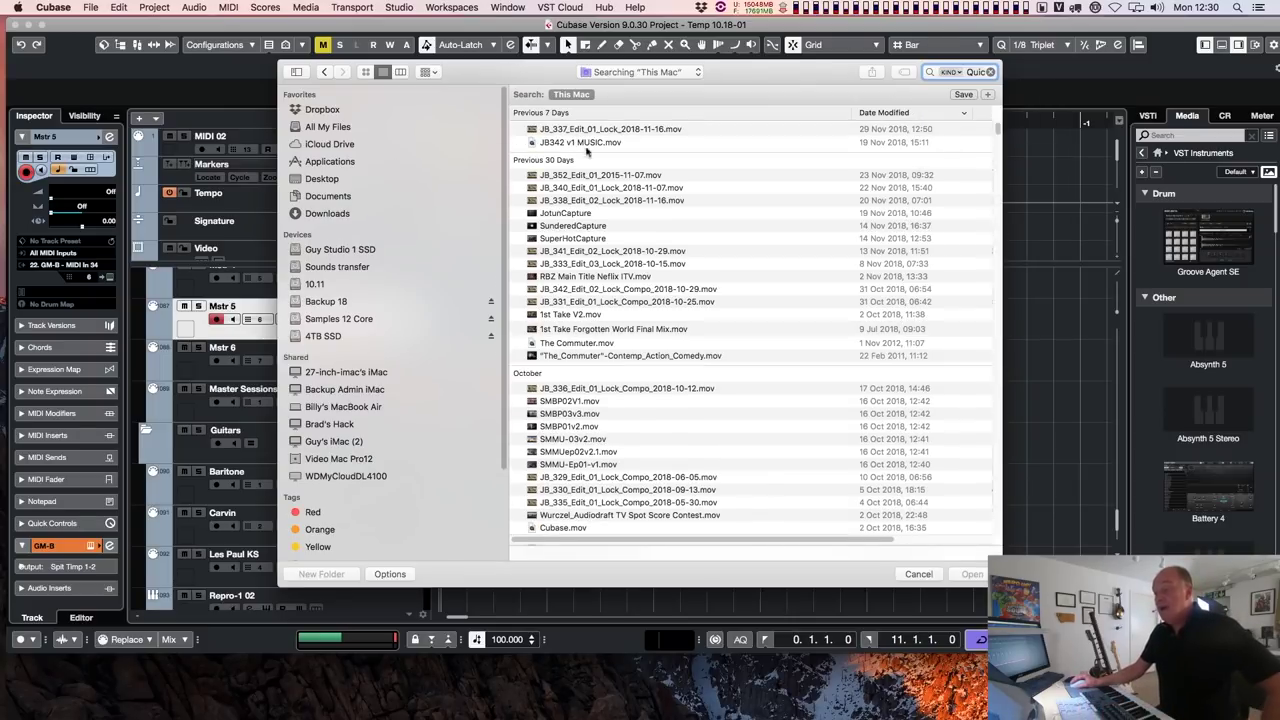
pyautogui.click(612, 129)
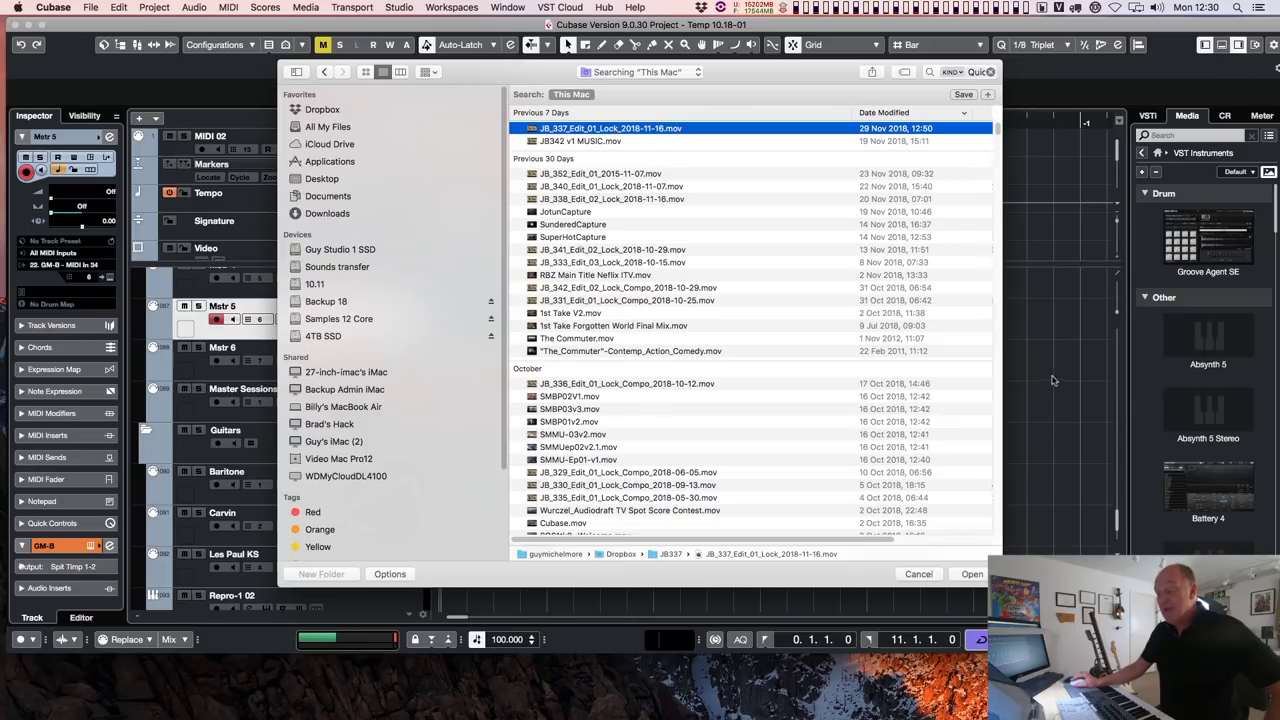
pyautogui.click(976, 571)
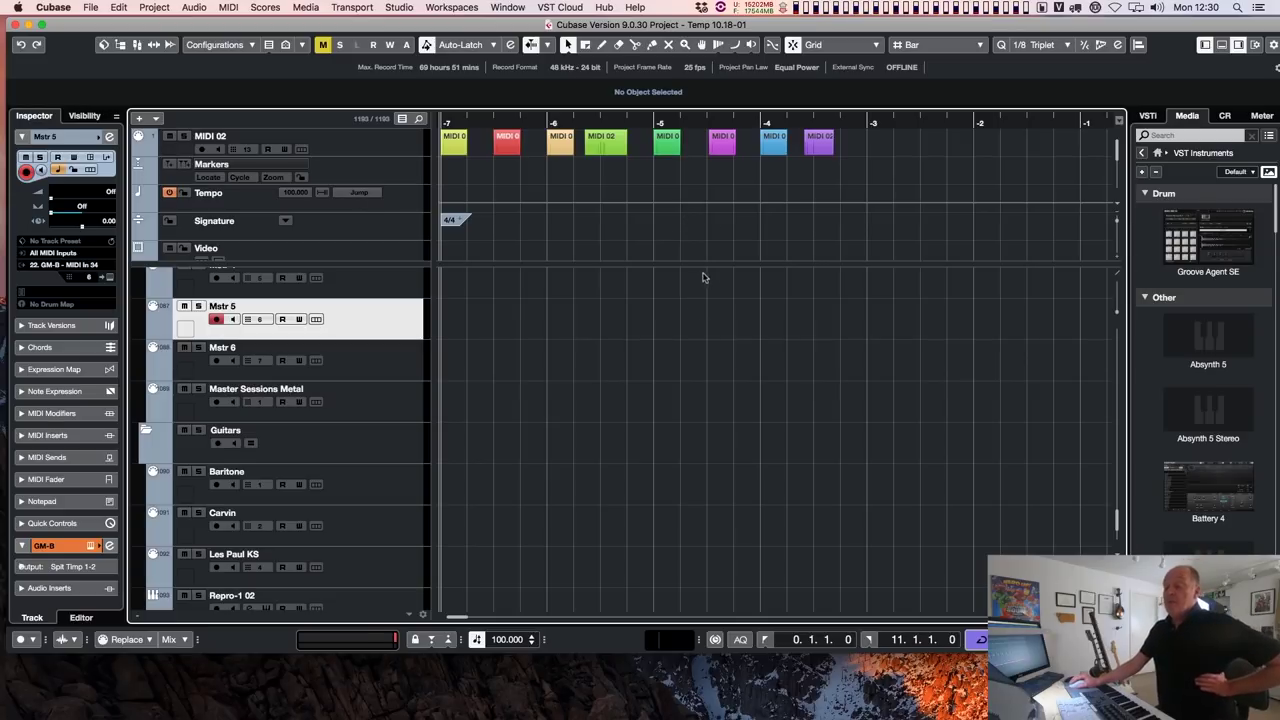
# Enlarge the global track area and scroll down to the JB_337_Edit_01_Lock audio track
pyautogui.moveTo(708, 273); pyautogui.dragTo(720, 318)
pyautogui.scroll(-5, 744, 270)
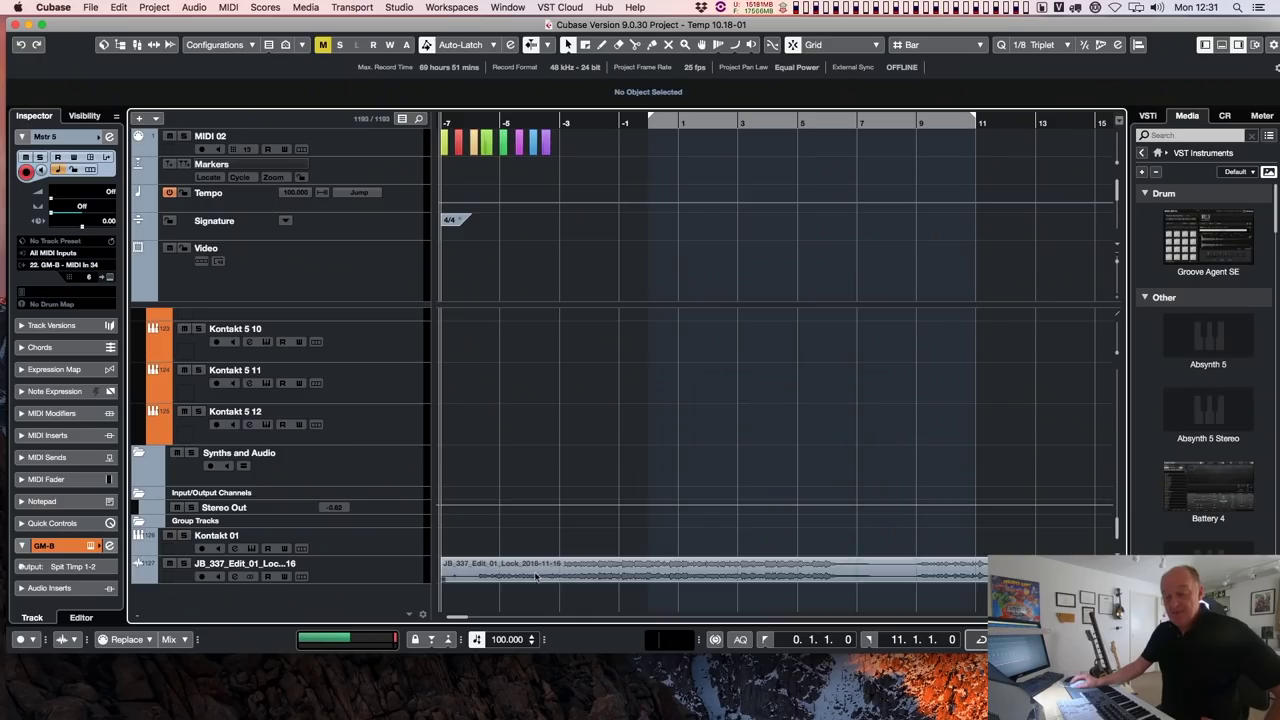
# Delete the movie's audio event and remove the JB_337_Edit_01_Lock track from the project
pyautogui.click(539, 570)
pyautogui.press('Delete')
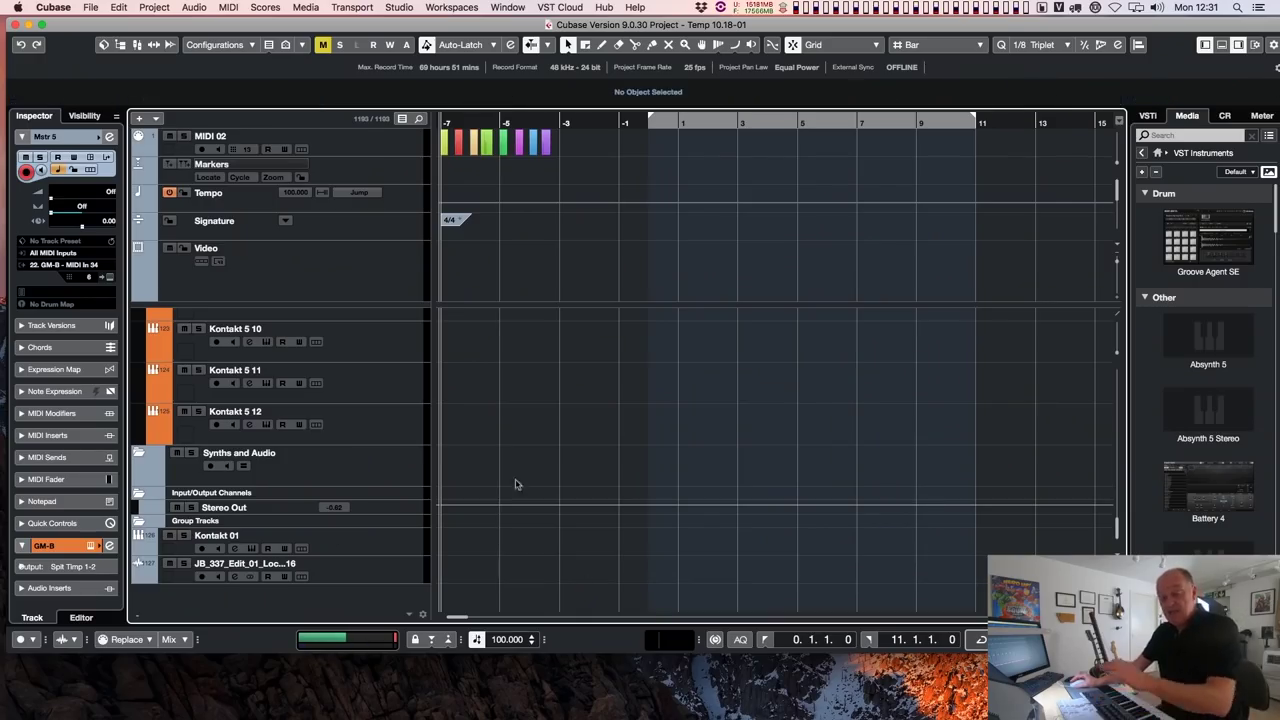
pyautogui.rightClick(366, 571)
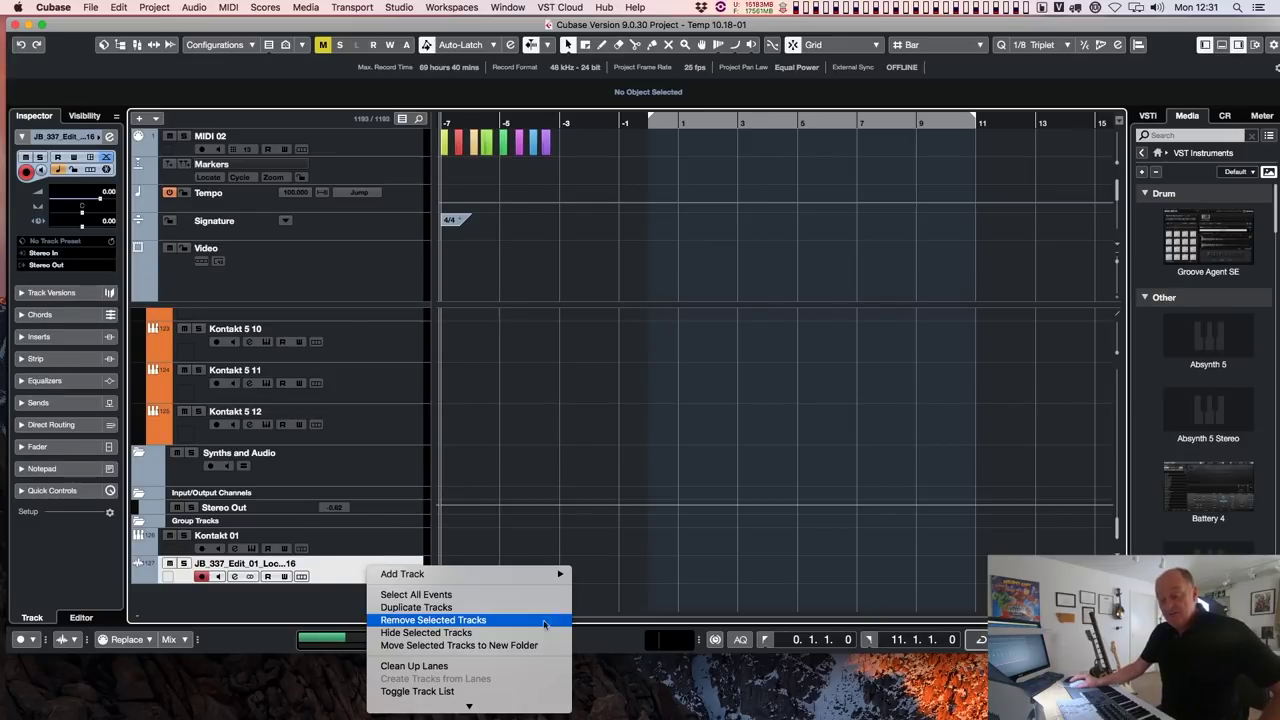
pyautogui.click(480, 620)
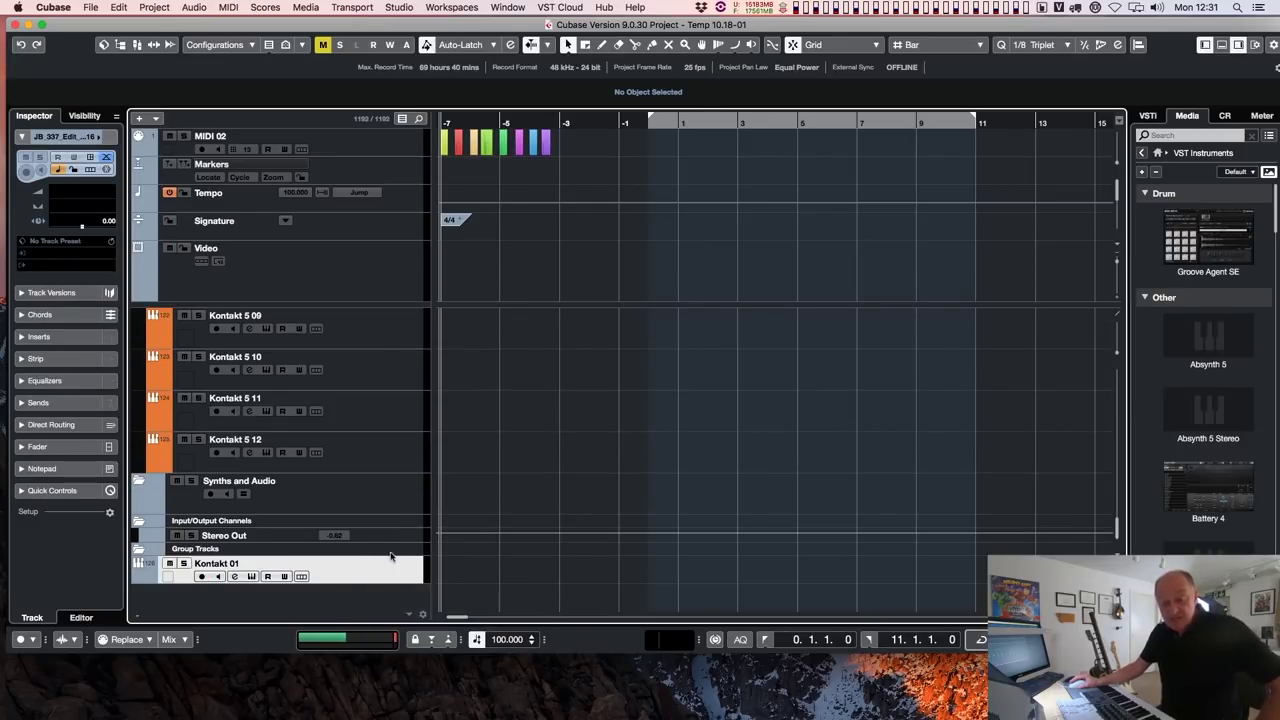
pyautogui.rightClick(386, 571)
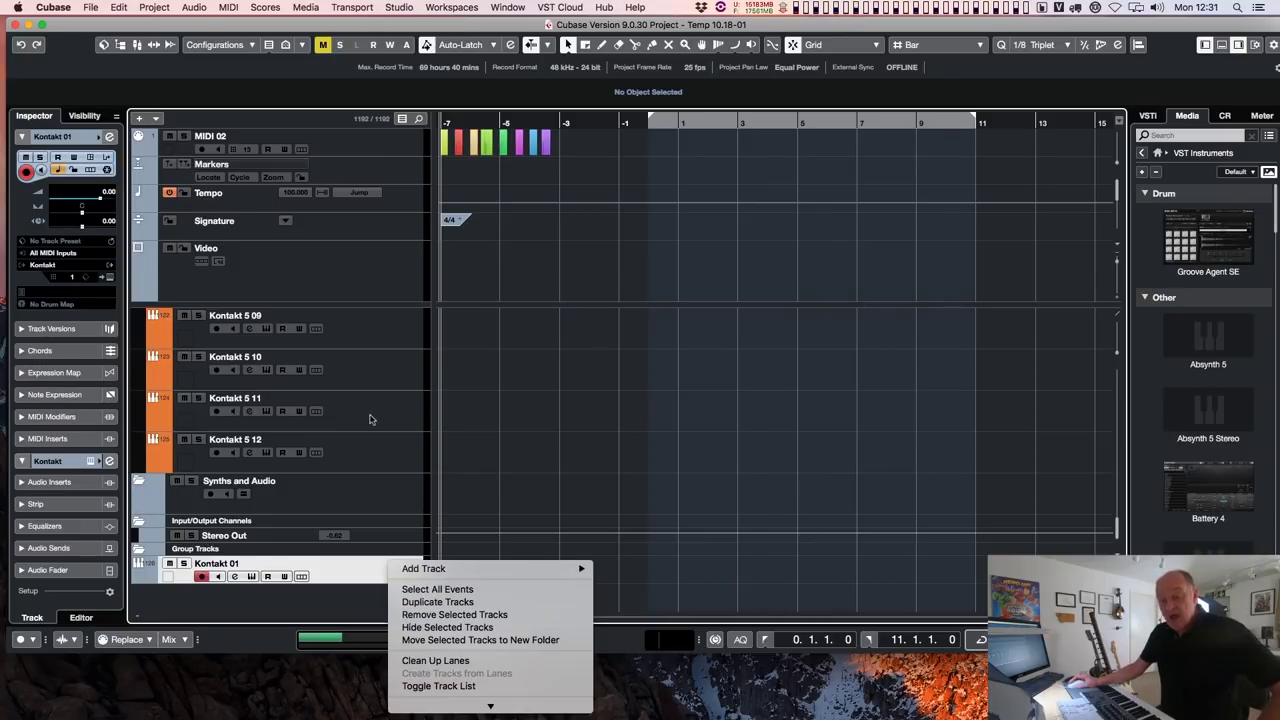
# Add a new stereo audio track, Audio 02, routed to Stereo Out
pyautogui.moveTo(452, 571)
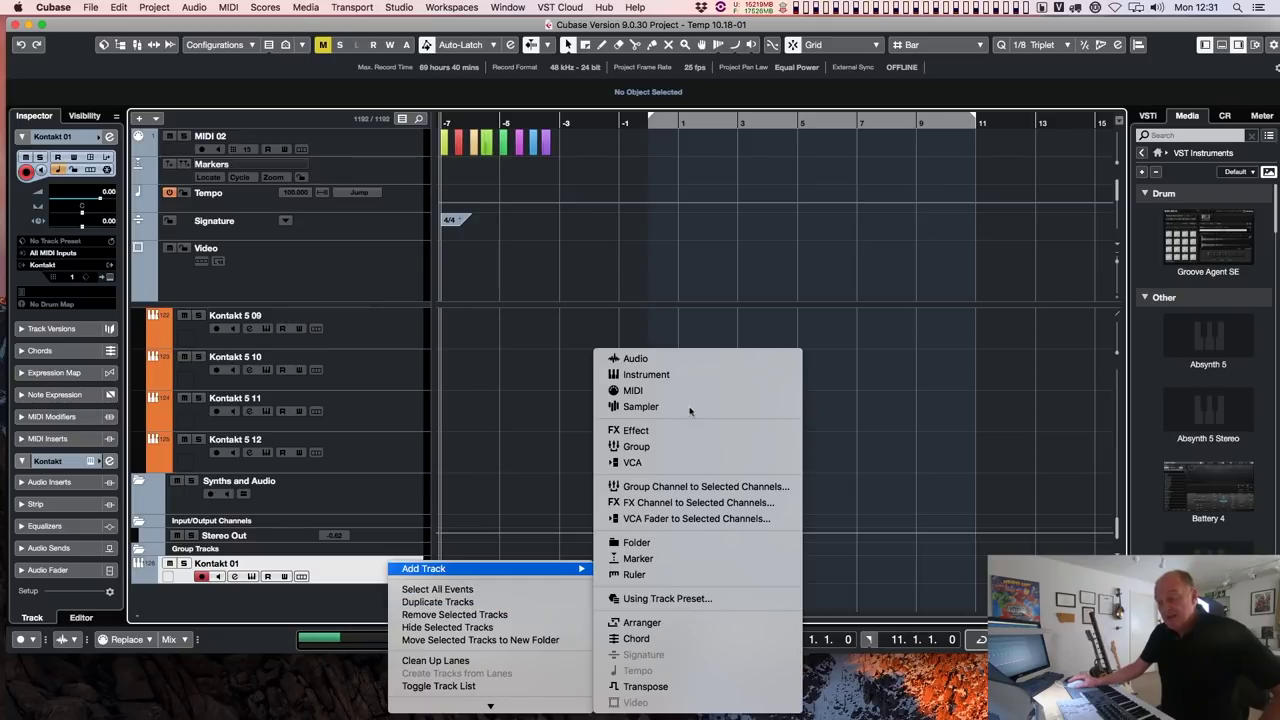
pyautogui.click(644, 358)
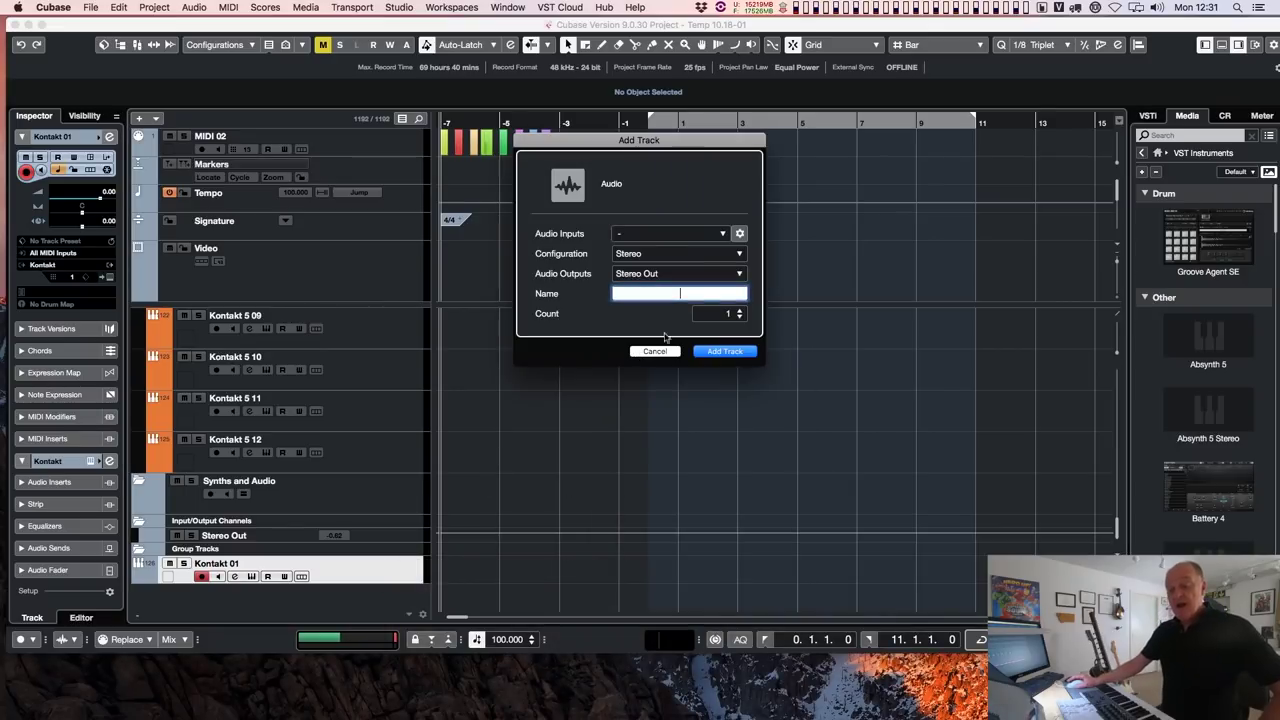
pyautogui.click(724, 352)
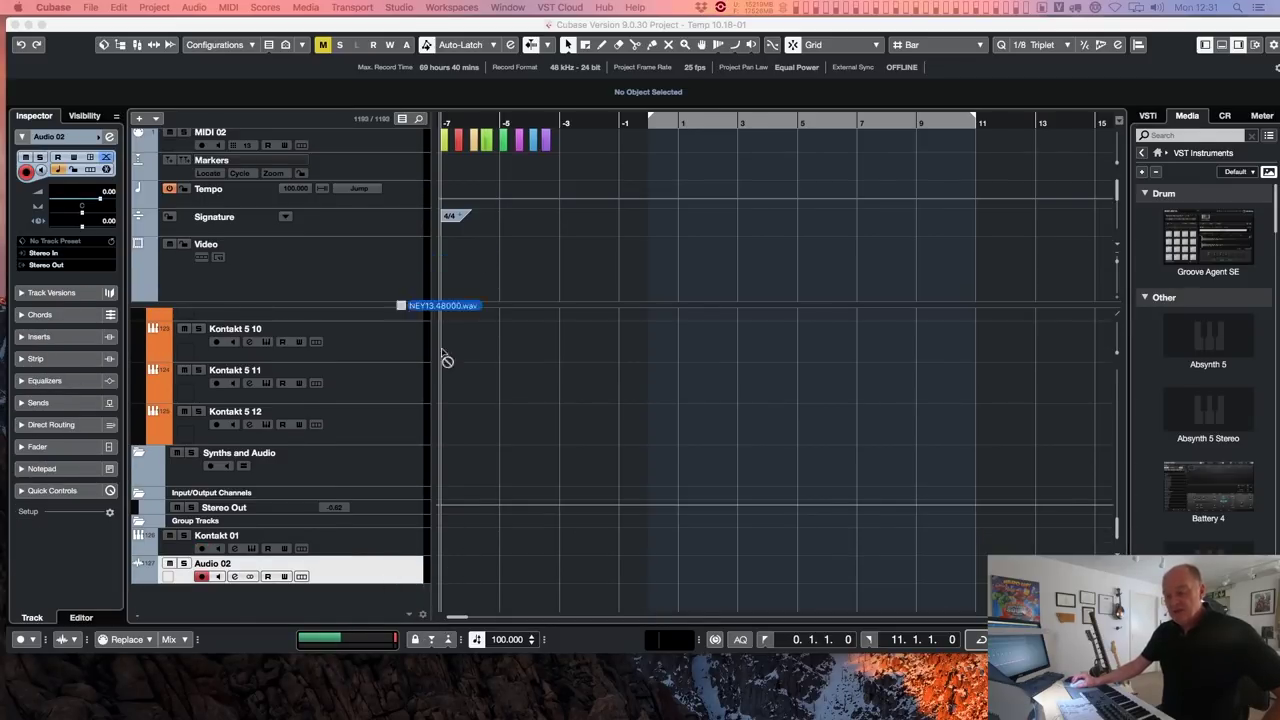
# Place NEY13.48000.wav on Audio 02 and set the locators to span the clip
pyautogui.moveTo(443, 357); pyautogui.dragTo(534, 577)
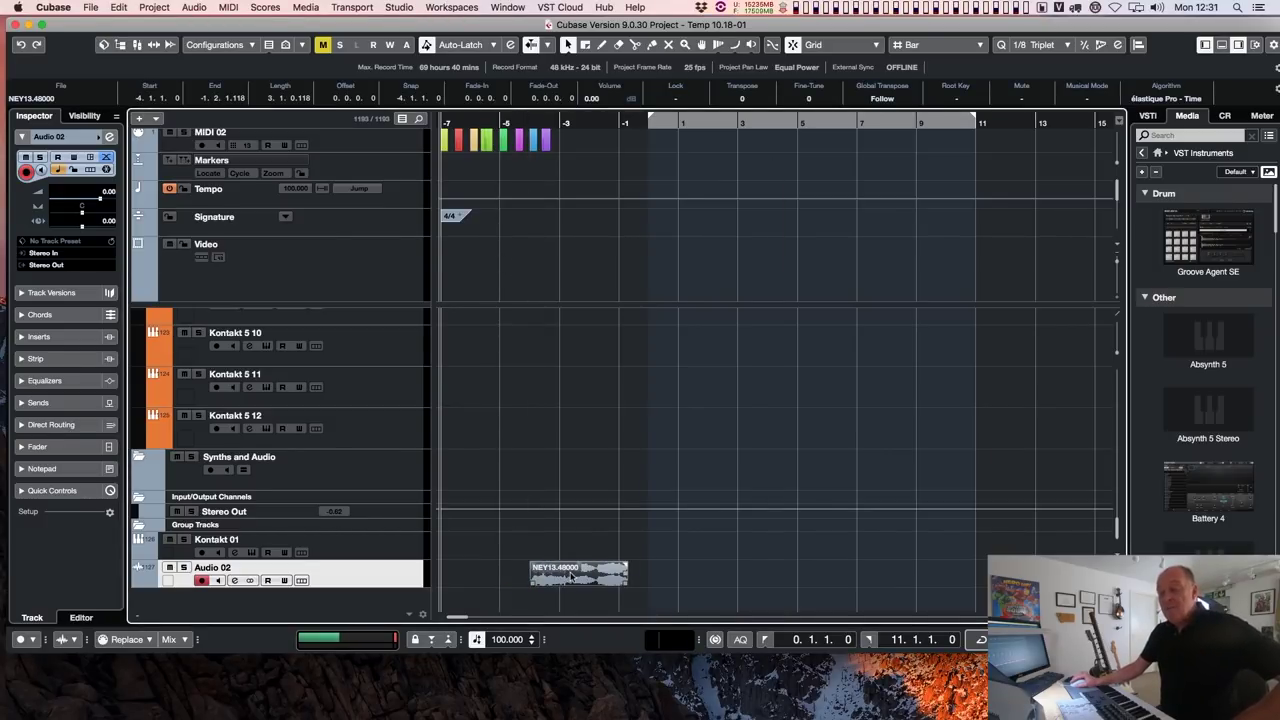
pyautogui.click(575, 577)
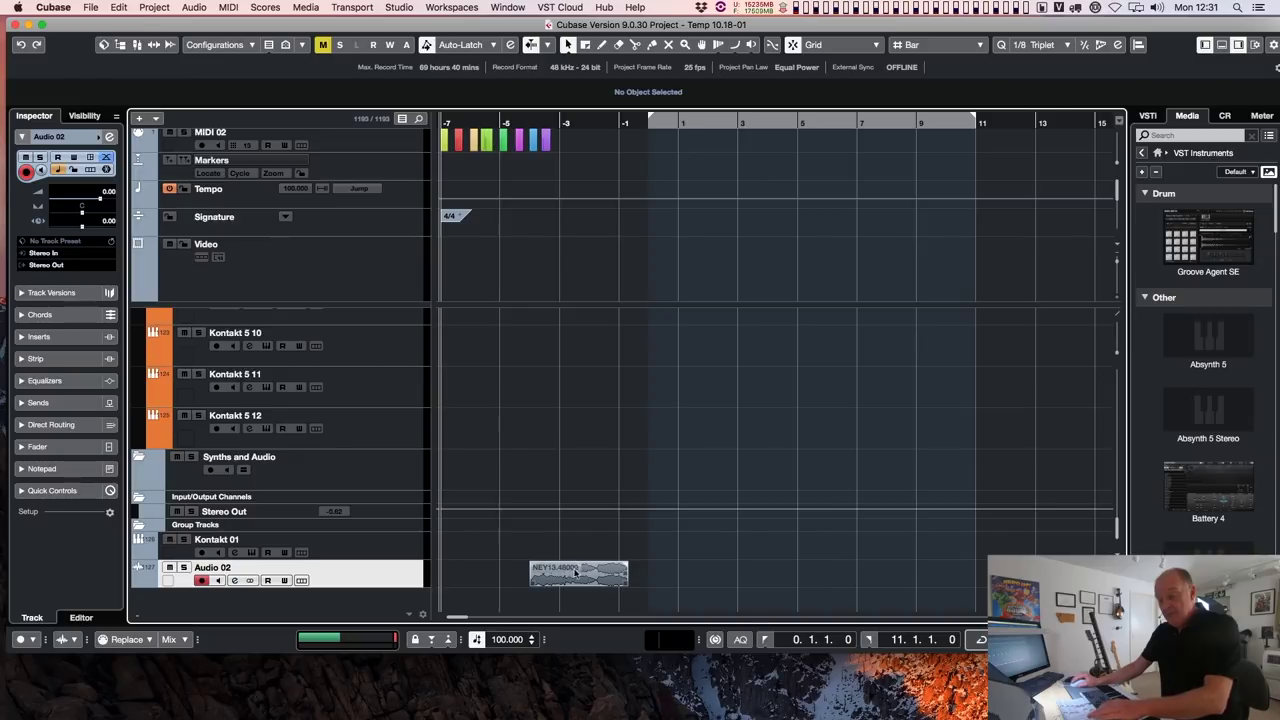
pyautogui.press('p')
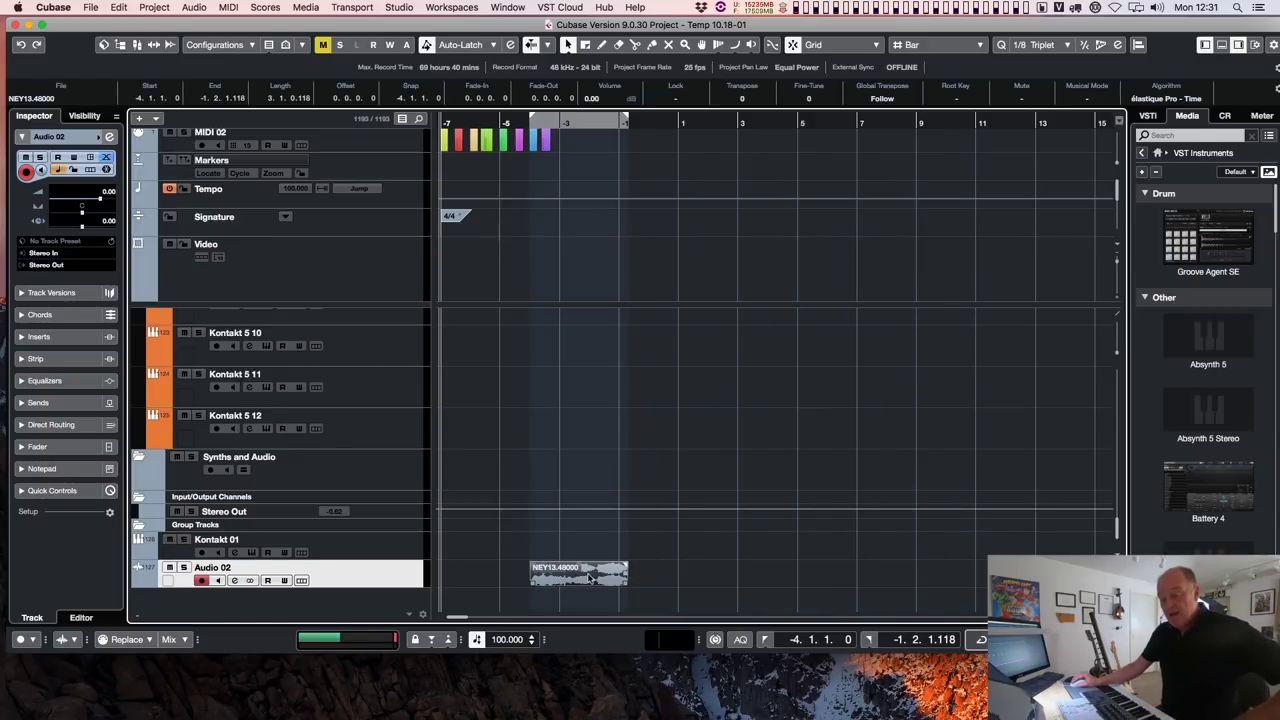
# Enable Edit VariAudio on the NEY13.48000 clip in the Sample Editor, then close the editor
pyautogui.doubleClick(590, 578)
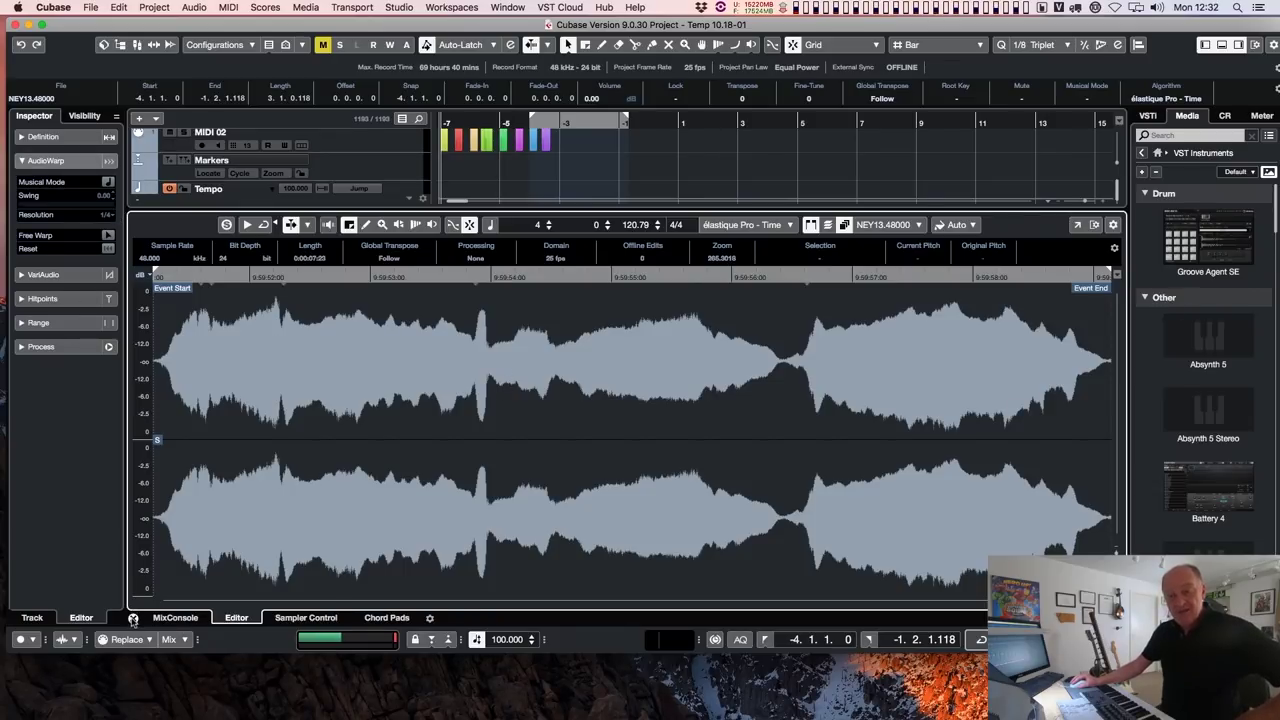
pyautogui.click(22, 161)
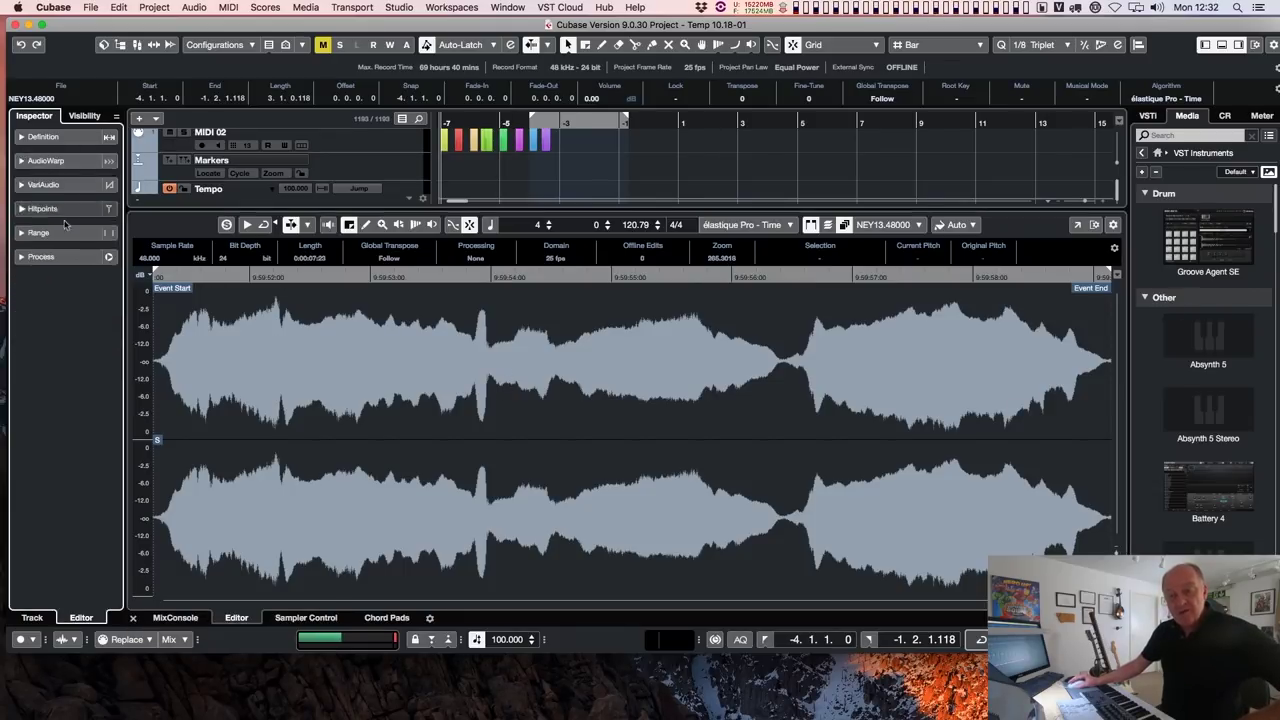
pyautogui.click(104, 186)
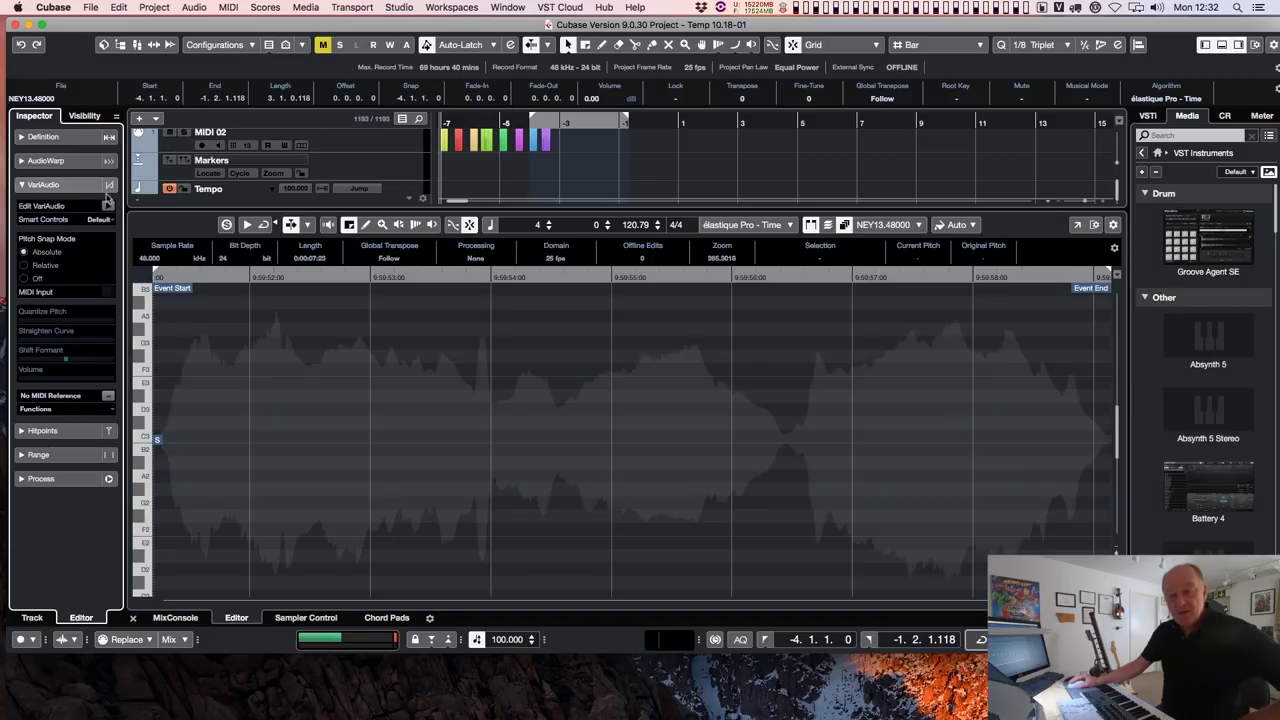
pyautogui.click(108, 206)
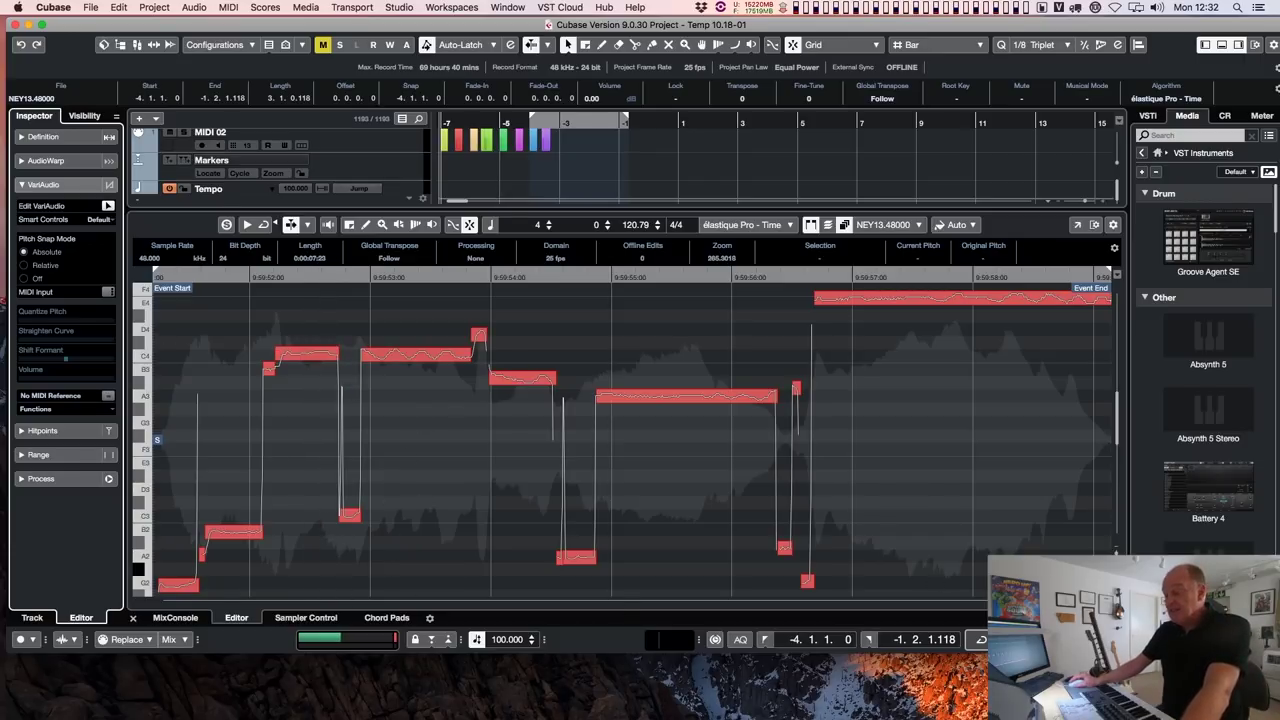
pyautogui.press('XF86AudioRaiseVolume')
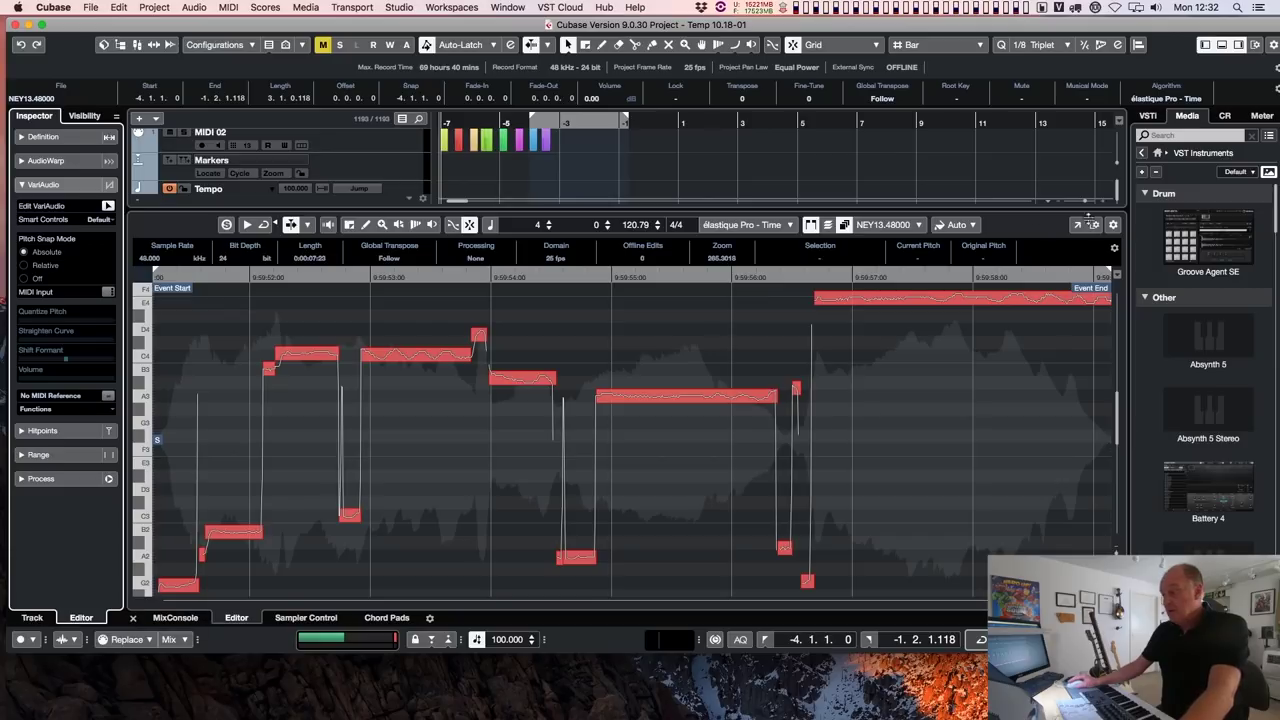
pyautogui.click(1222, 47)
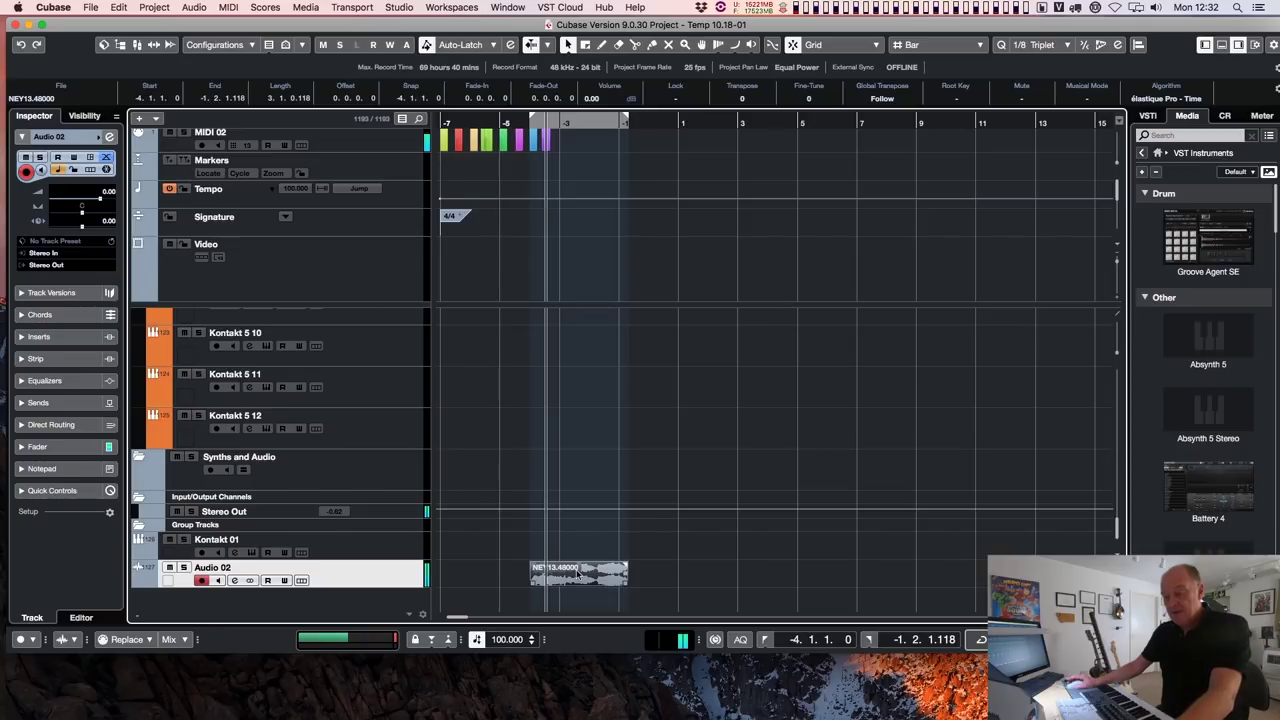
# Drag the opening, C4, A#3, A2 and long A3 VariAudio segments onto B2, previewing playback
pyautogui.doubleClick(578, 575)
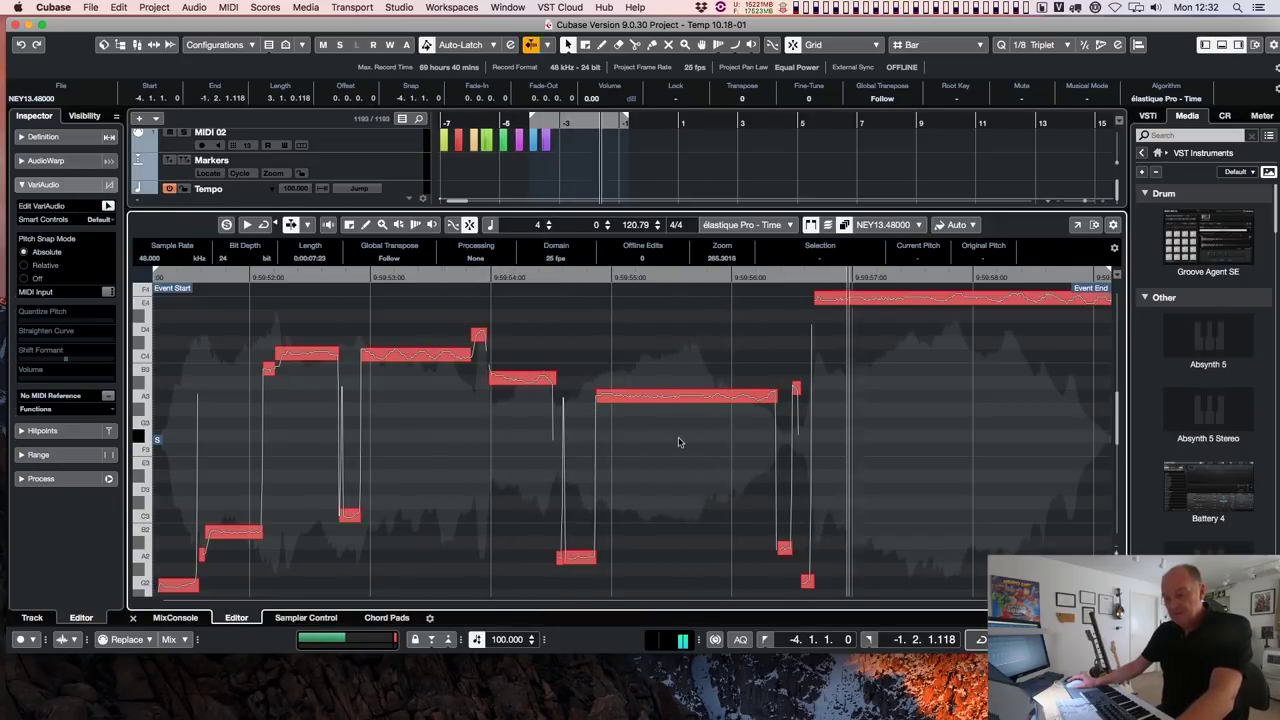
pyautogui.press('space')
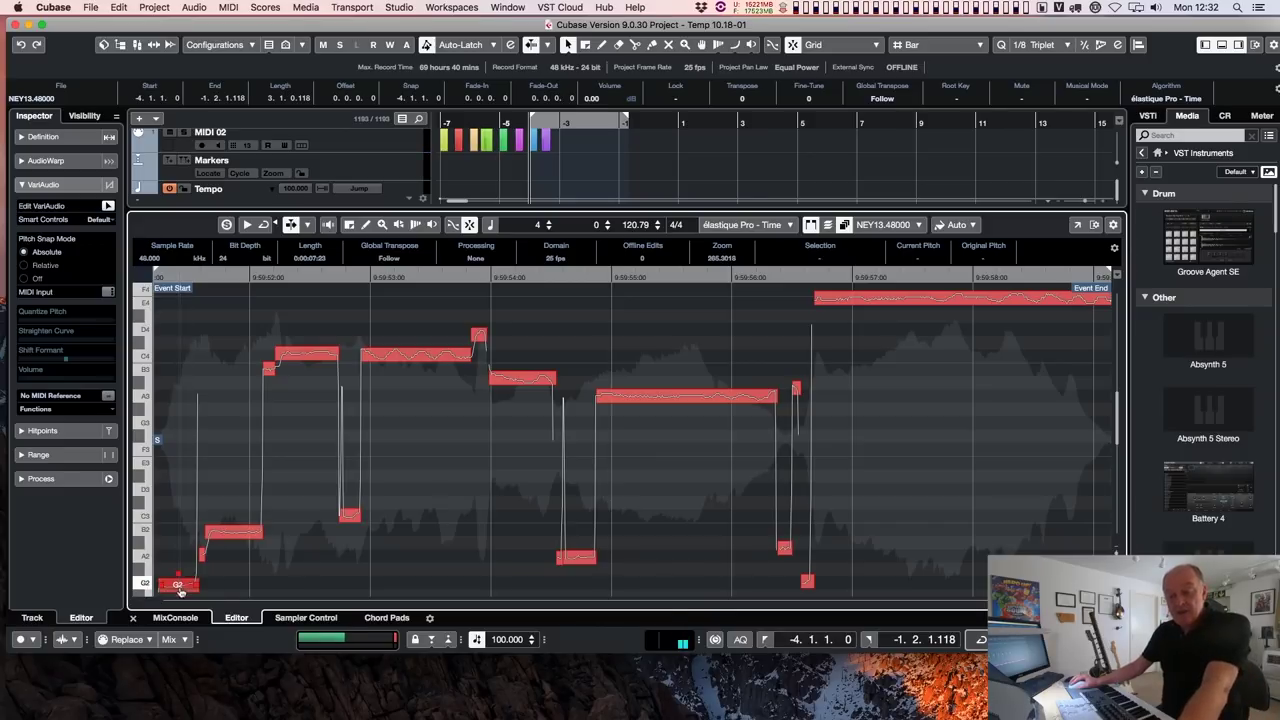
pyautogui.moveTo(178, 552); pyautogui.dragTo(202, 539)
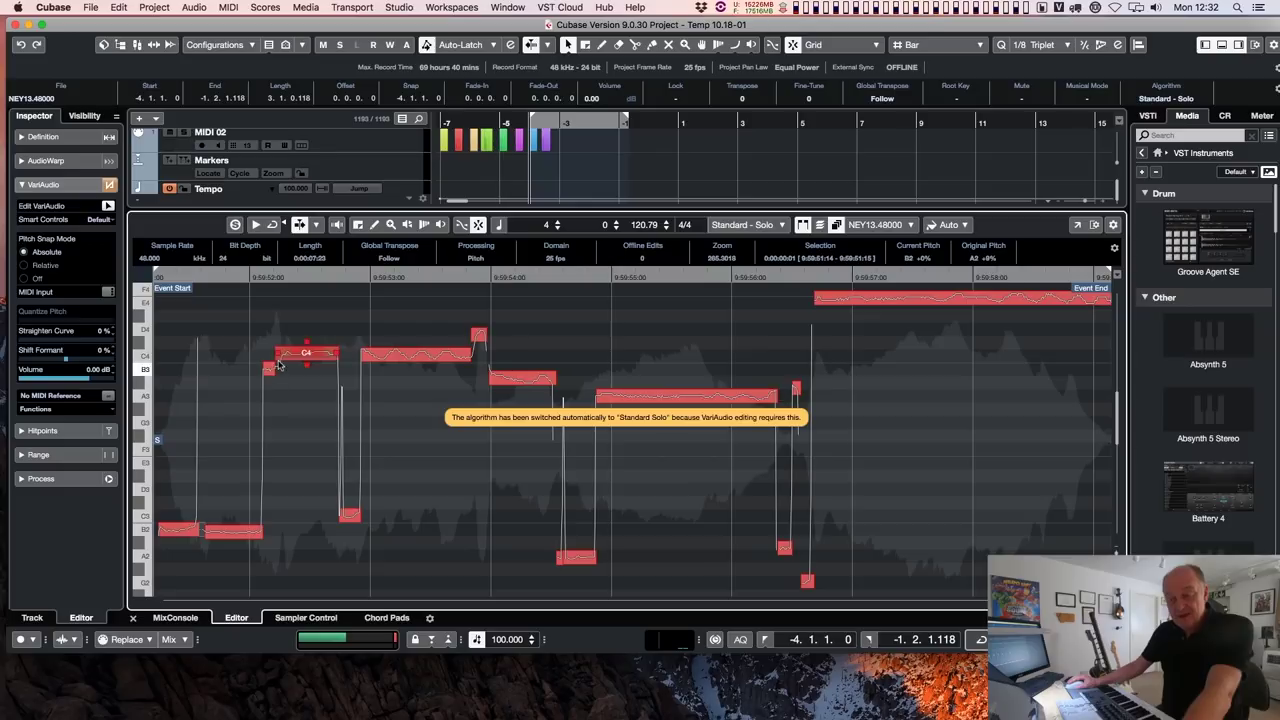
pyautogui.moveTo(275, 519); pyautogui.dragTo(268, 534)
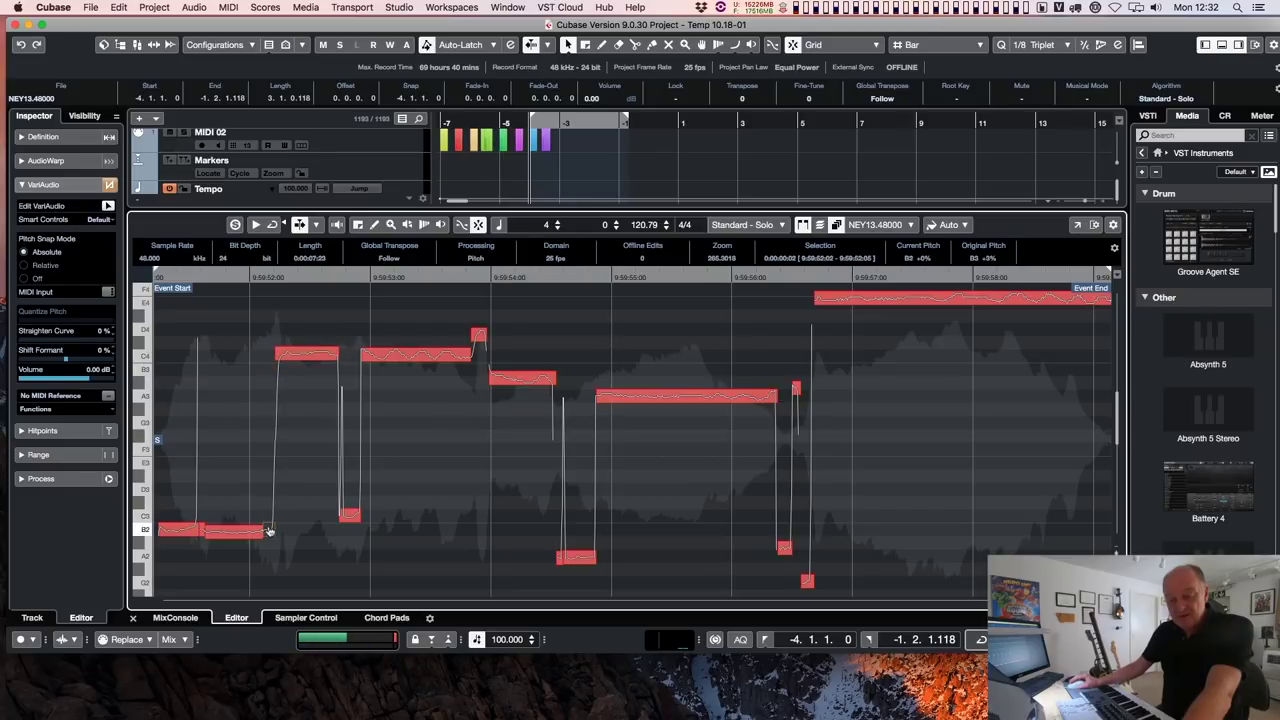
pyautogui.moveTo(307, 355); pyautogui.dragTo(306, 530)
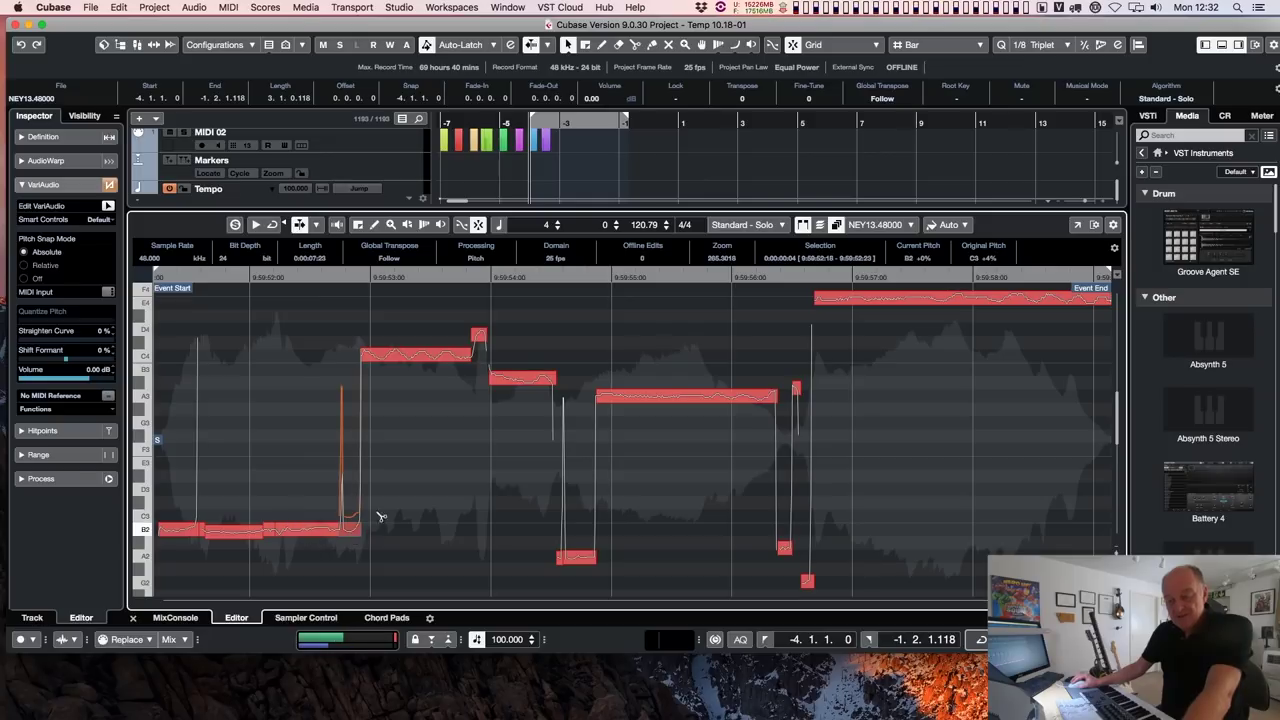
pyautogui.moveTo(414, 357); pyautogui.dragTo(407, 530)
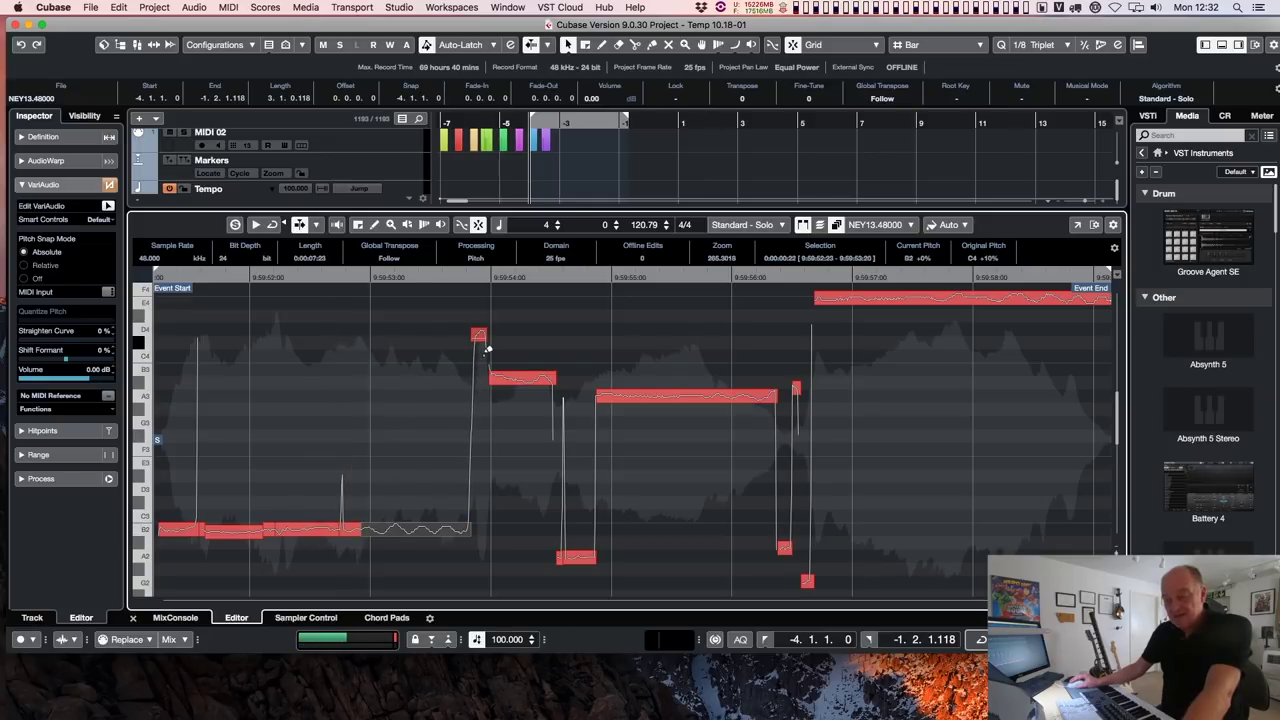
pyautogui.moveTo(479, 336); pyautogui.dragTo(481, 535)
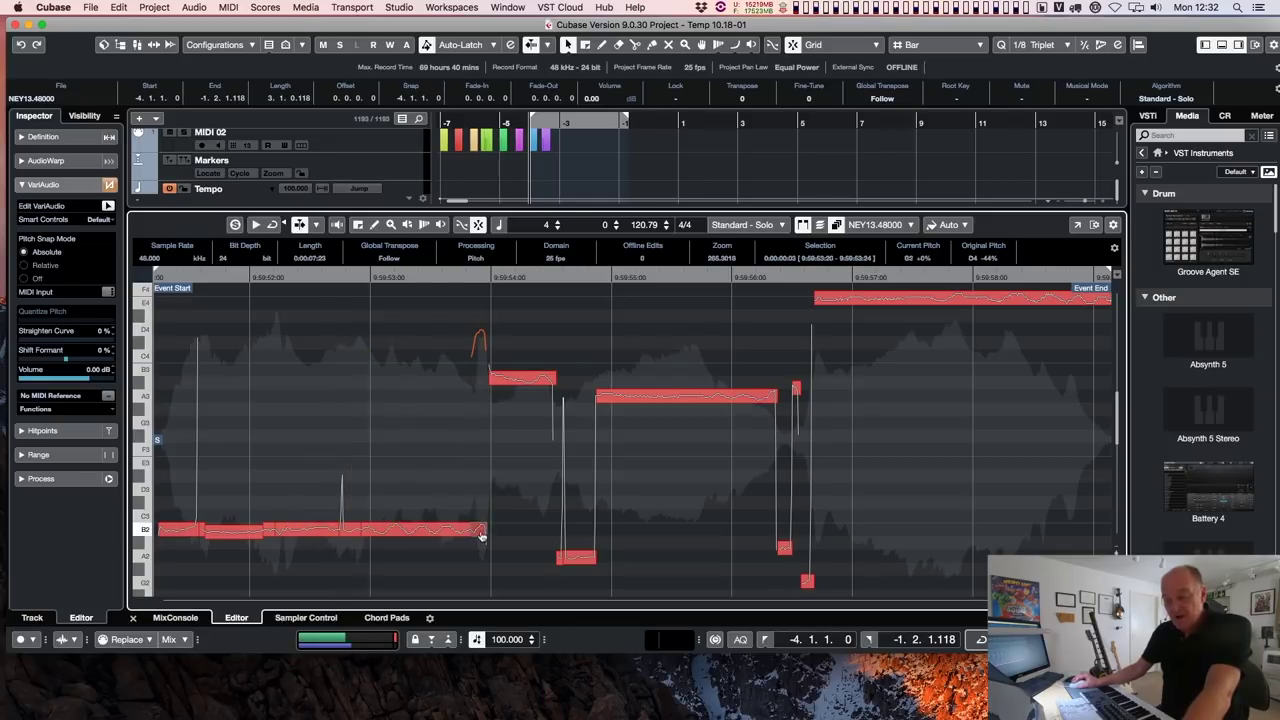
pyautogui.moveTo(522, 383); pyautogui.dragTo(517, 531)
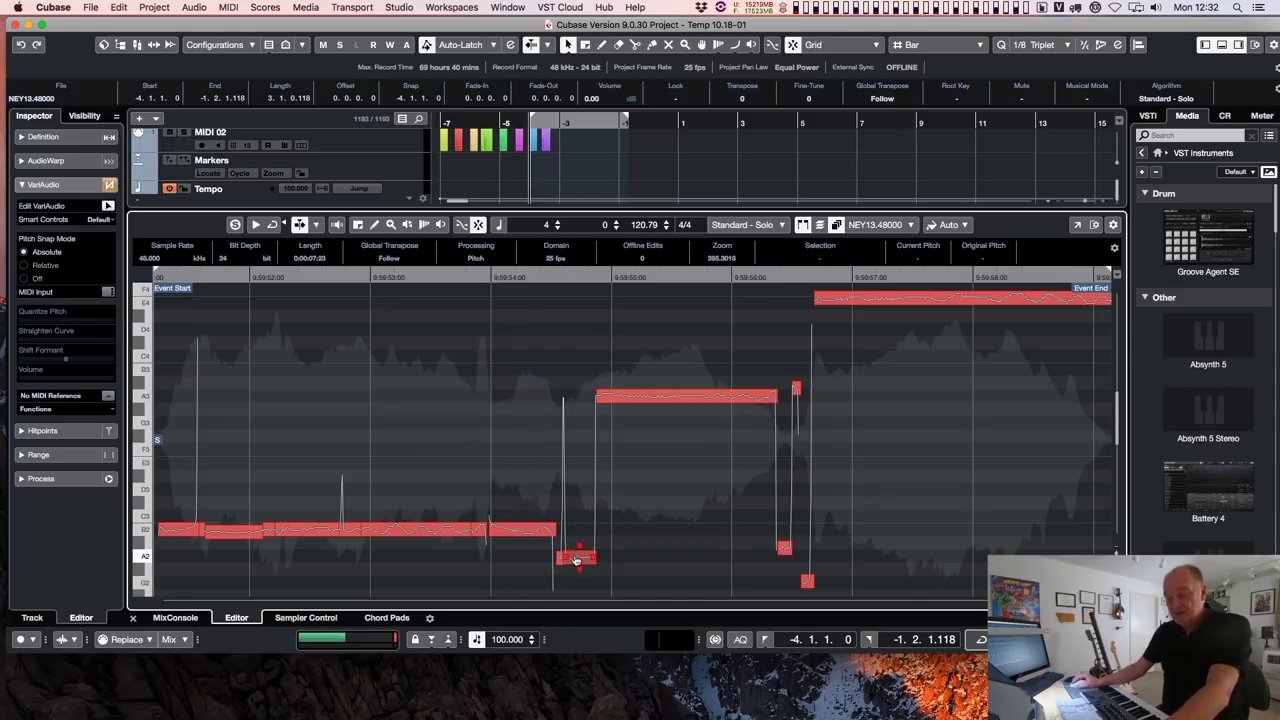
pyautogui.moveTo(576, 560); pyautogui.dragTo(576, 540)
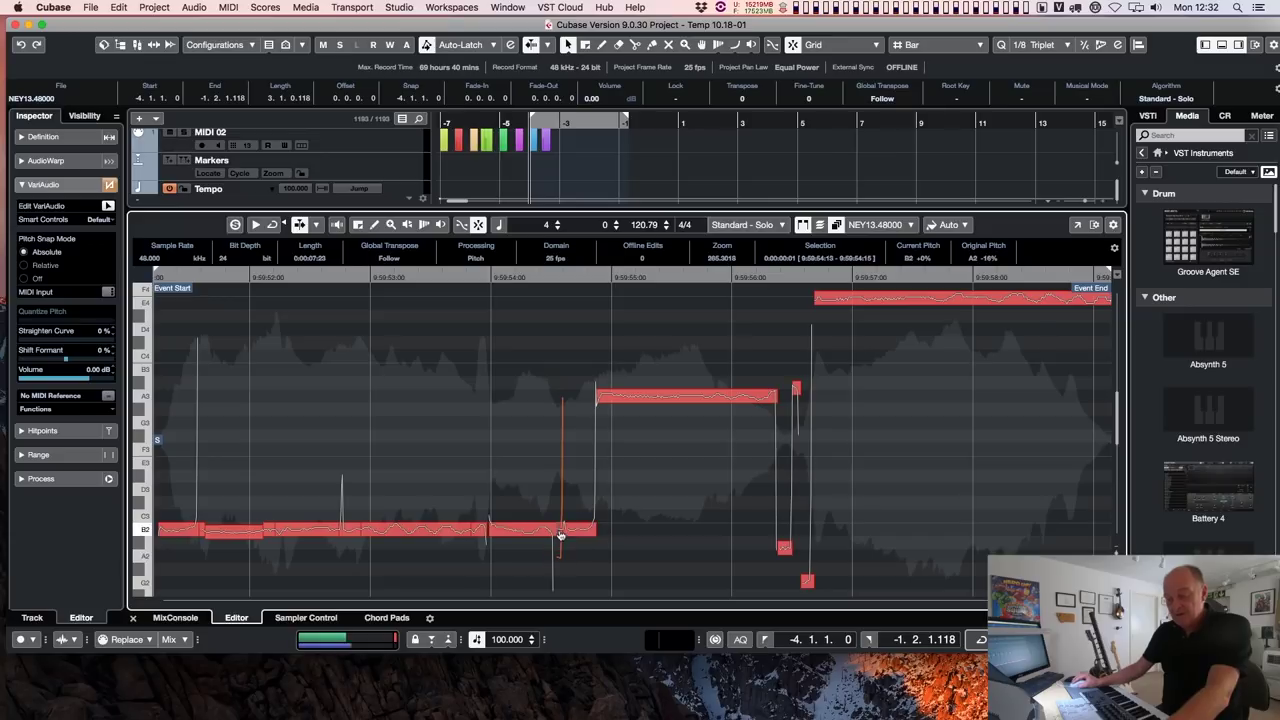
pyautogui.press('space')
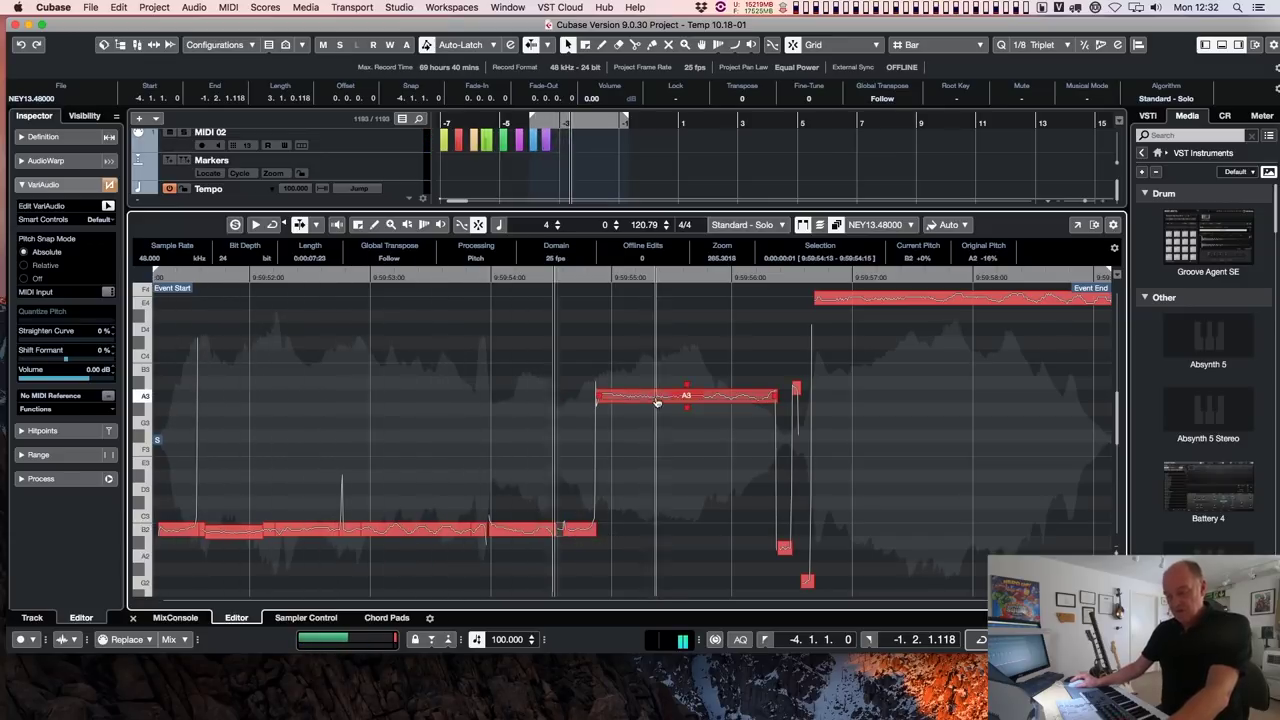
pyautogui.moveTo(657, 397); pyautogui.dragTo(651, 530)
pyautogui.press('space')
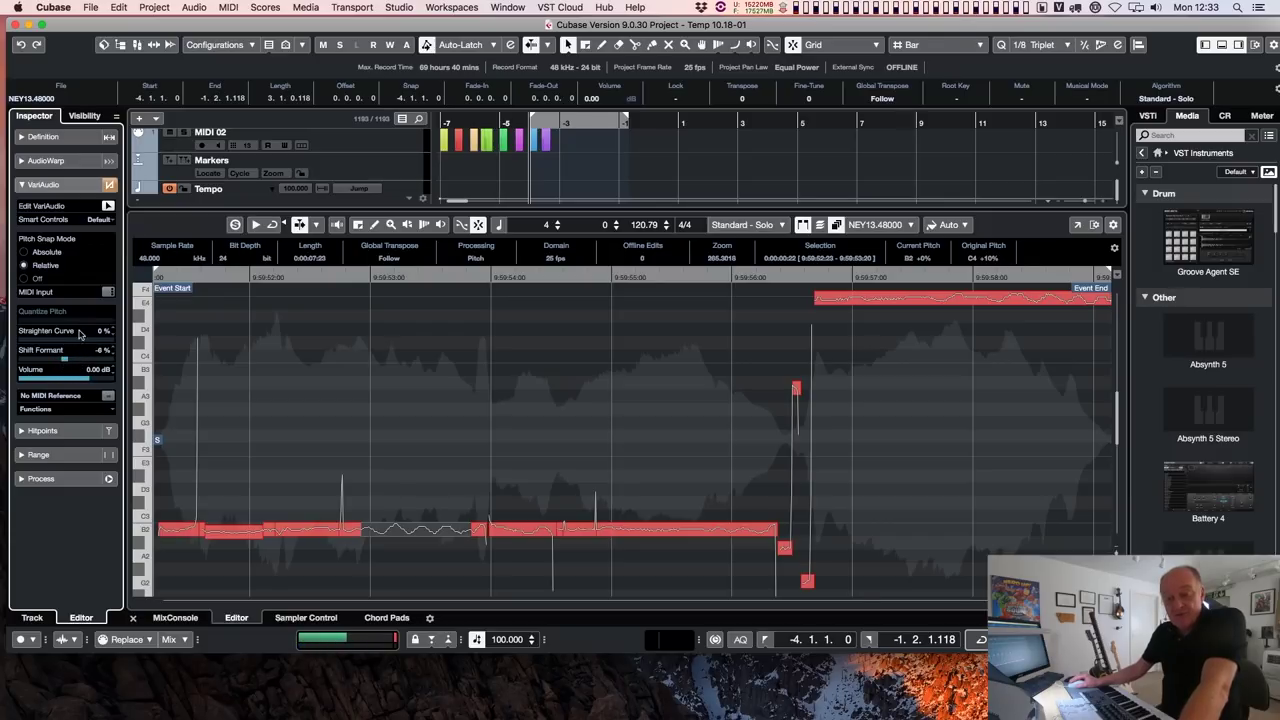
# Straighten the pitch curves of two B2 segments, the latest to 98%, and play back
pyautogui.click(521, 527)
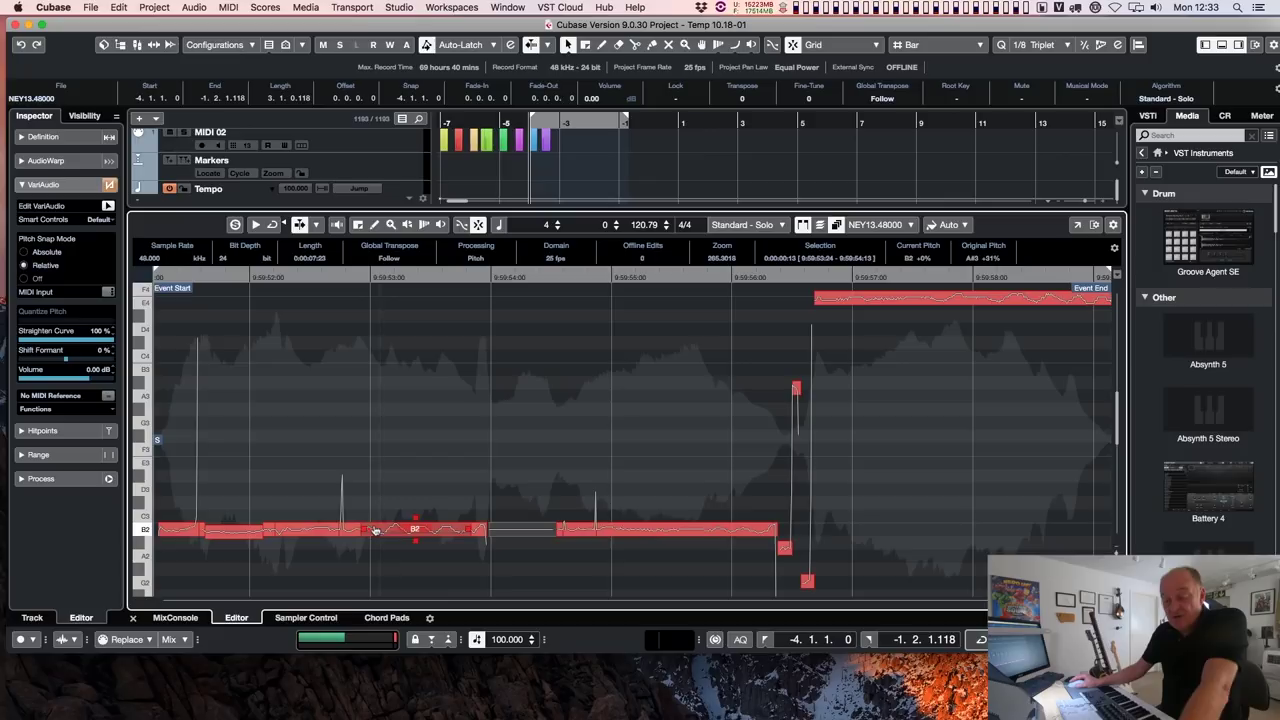
pyautogui.moveTo(415, 526); pyautogui.dragTo(414, 541)
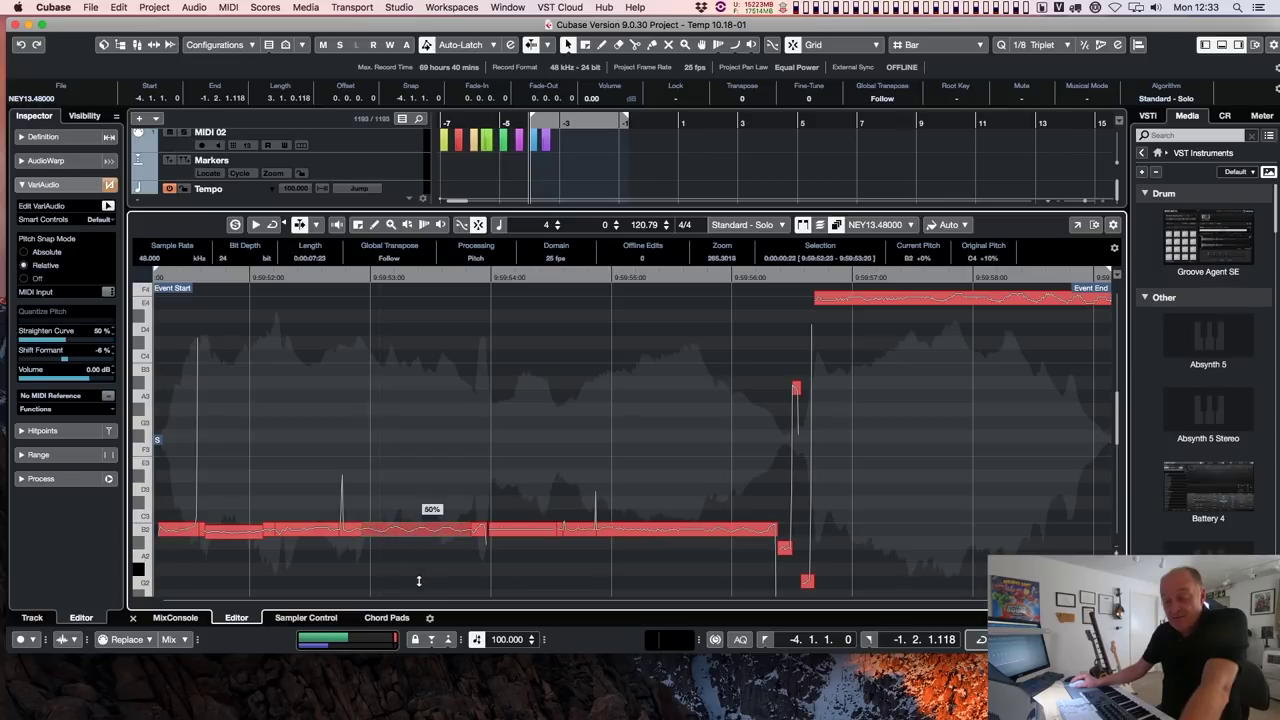
pyautogui.click(322, 534)
pyautogui.moveTo(306, 527); pyautogui.dragTo(311, 550)
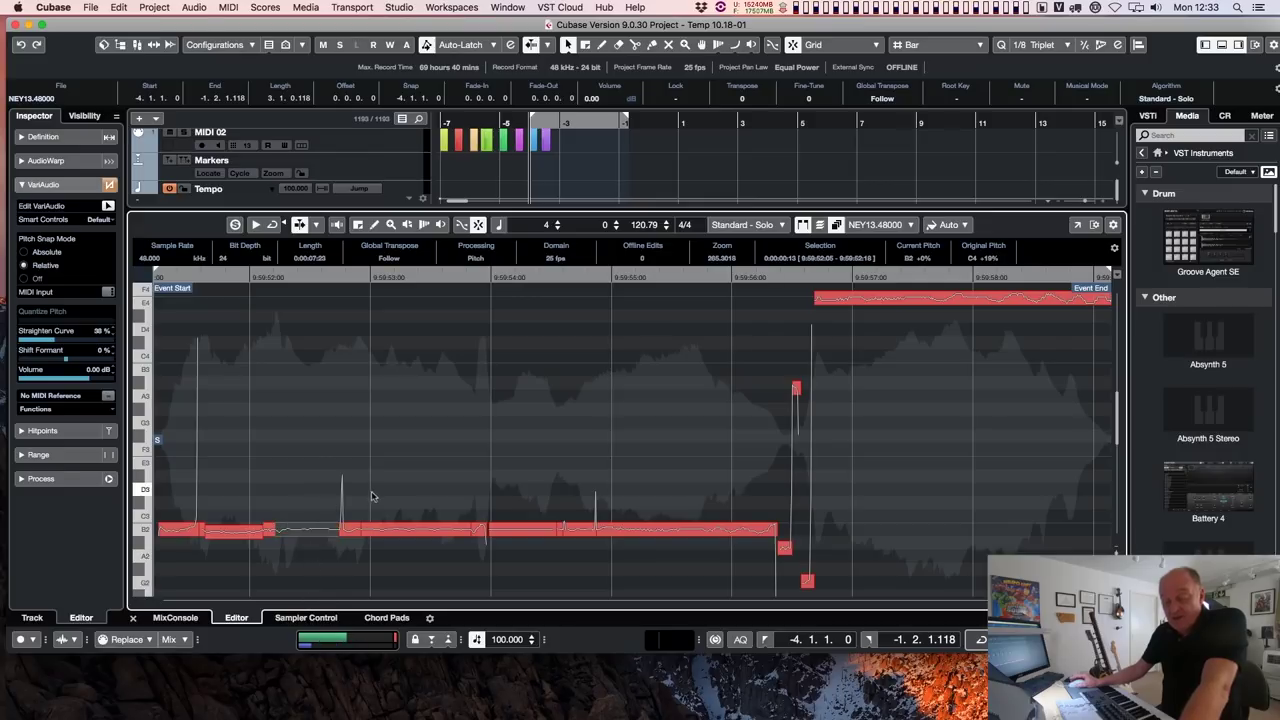
pyautogui.press('space')
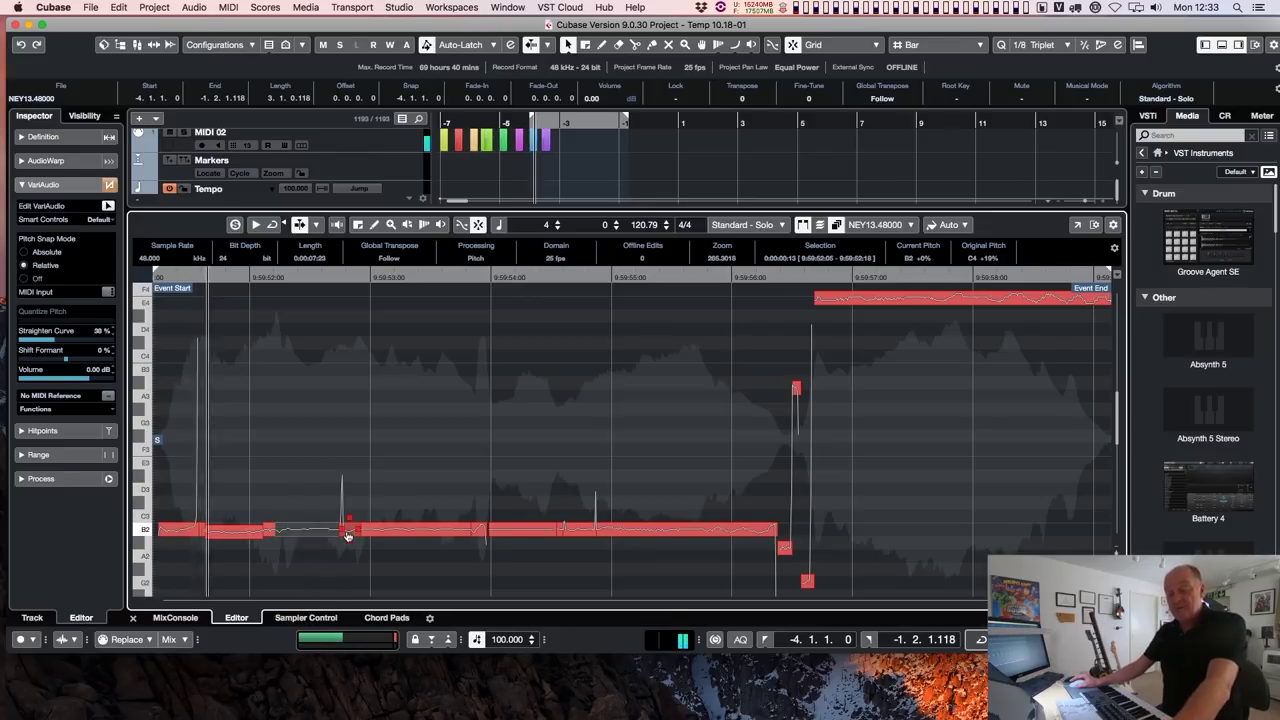